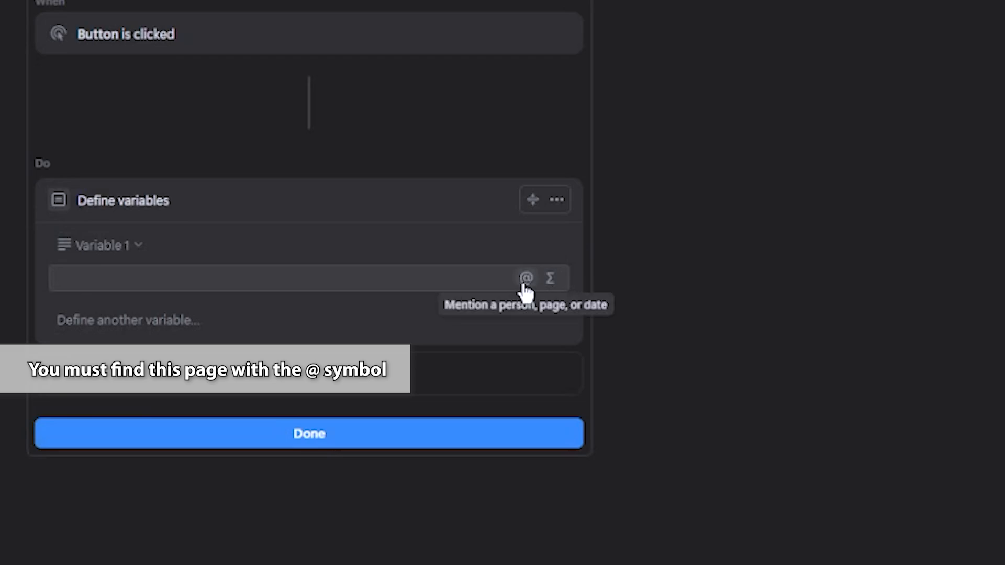
# Set the button's first variable to a mention of the Yes page and rename the variable Edit Page.
pyautogui.click(525, 279)
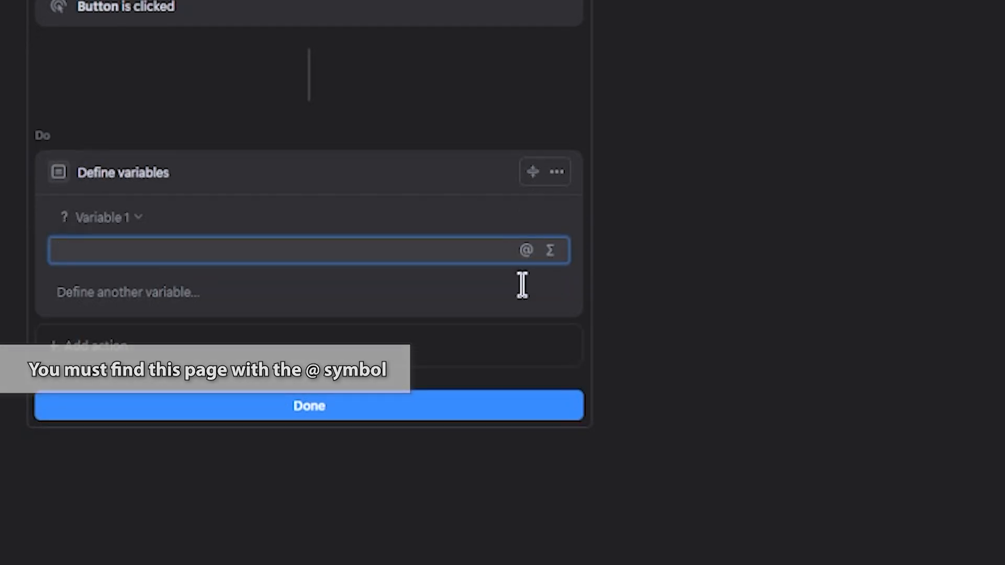
pyautogui.write('Yes')
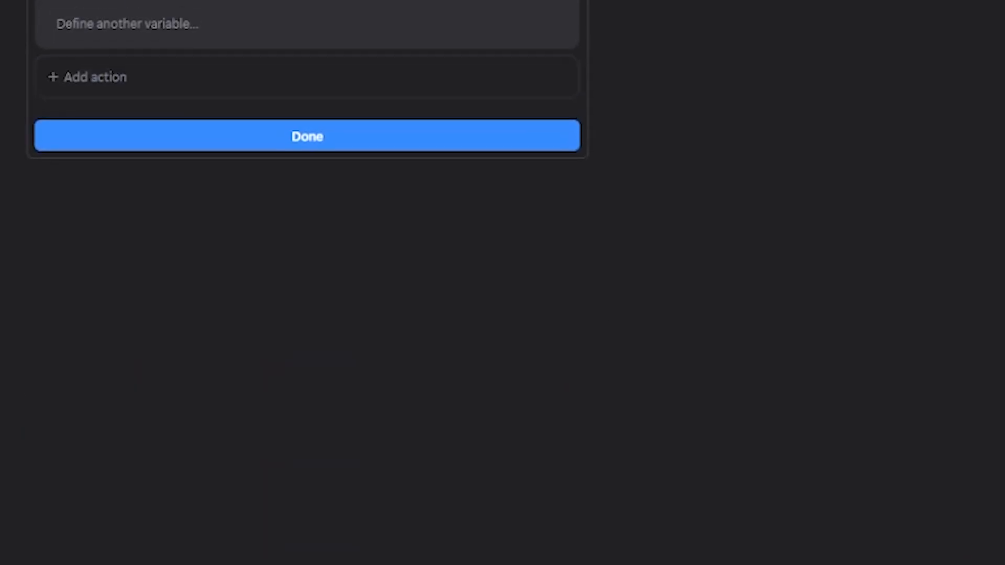
pyautogui.click(104, 6)
pyautogui.hotkey('ctrl', 'a')
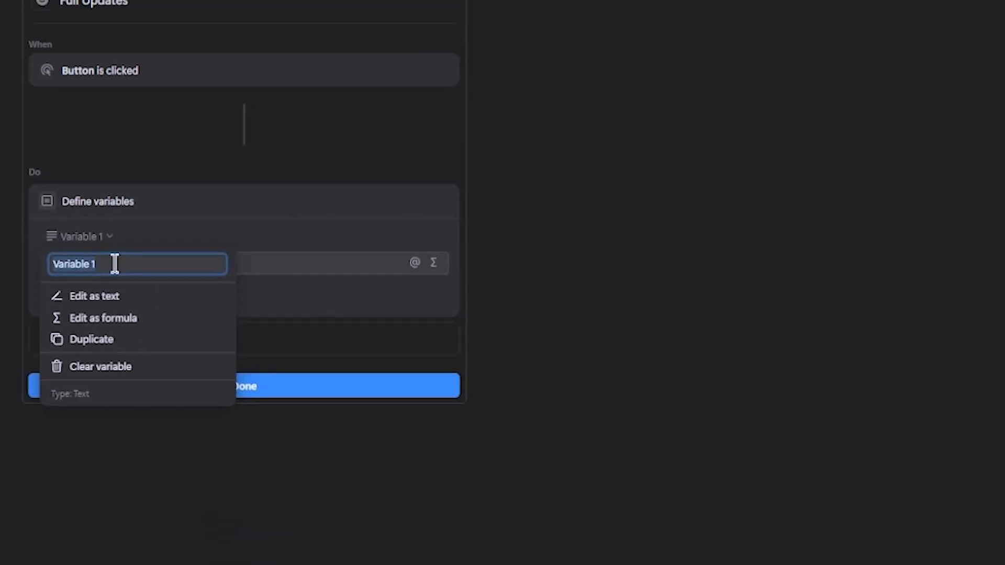
pyautogui.write('Edit Page')
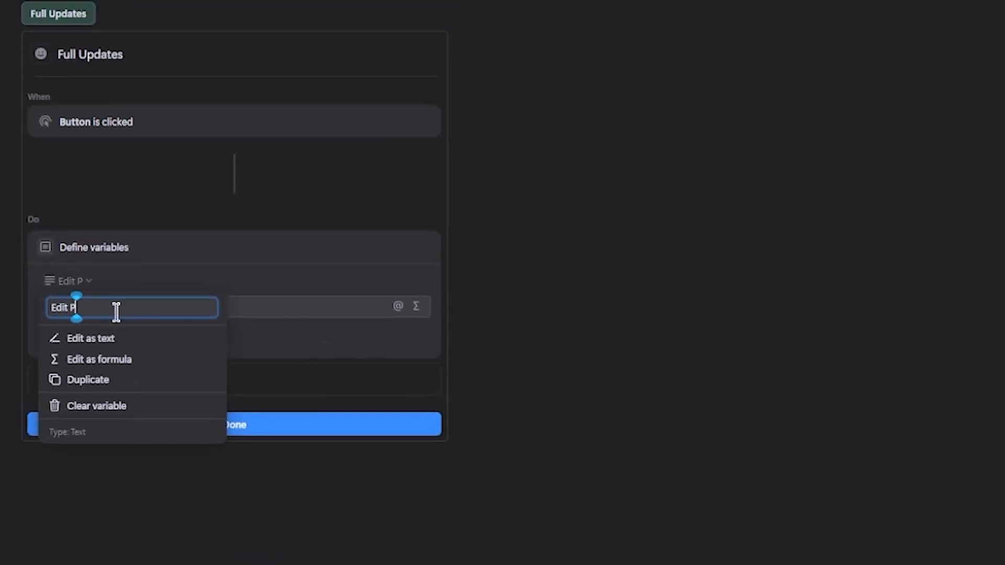
# Add an action to the button that edits all pages in the EDIT database under Full Updates.
pyautogui.click(123, 380)
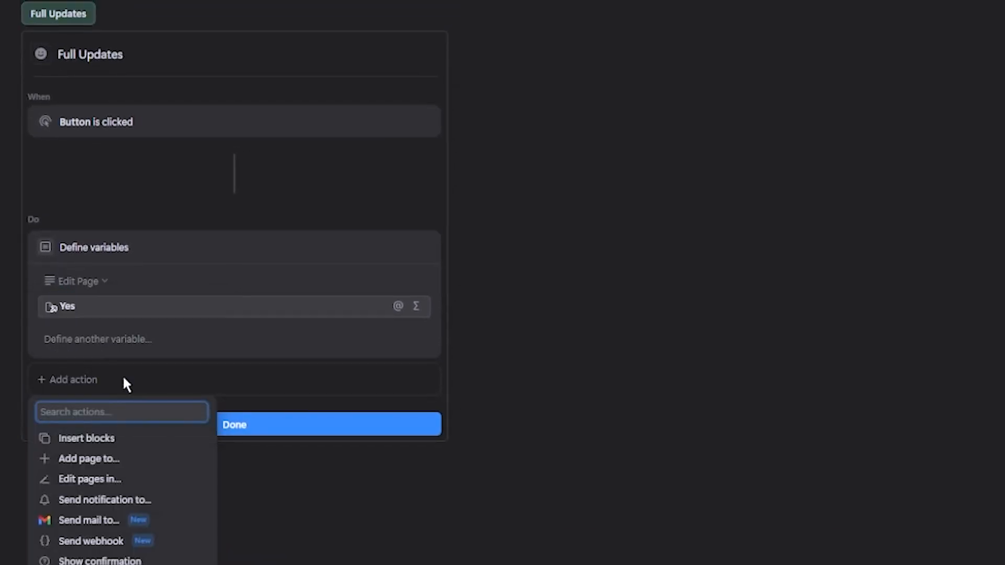
pyautogui.click(148, 488)
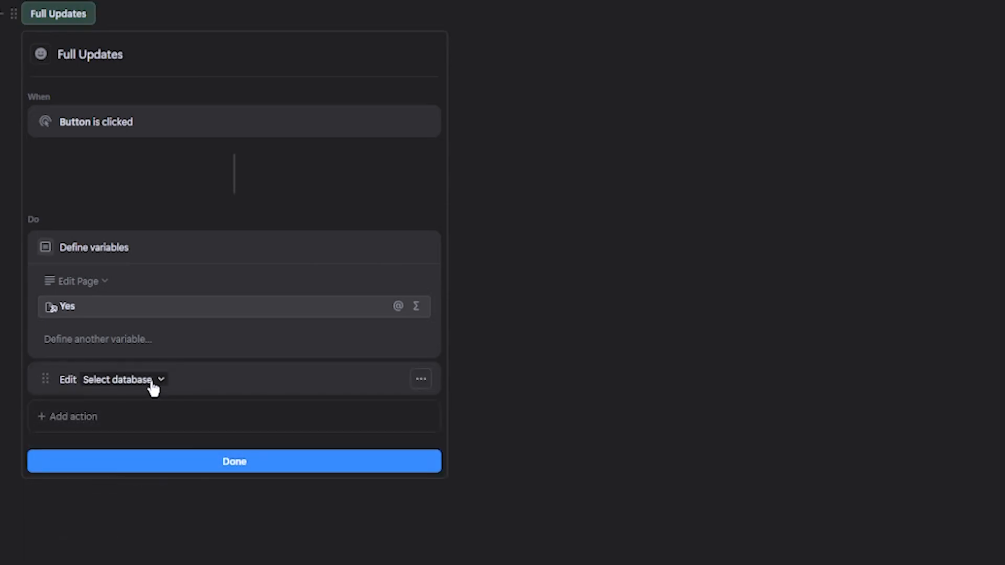
pyautogui.scroll(10, 368, 366)
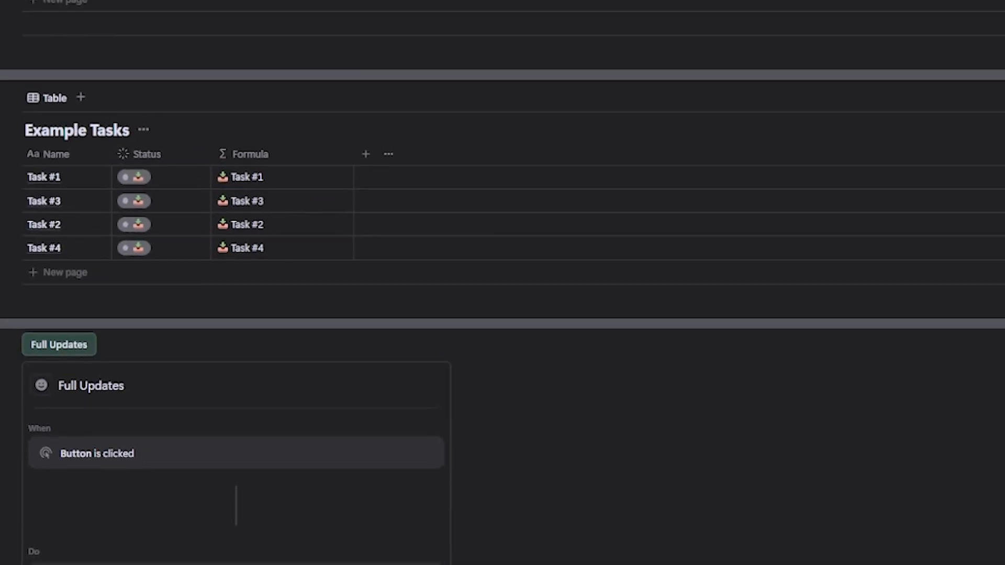
pyautogui.scroll(-5, 165, 485)
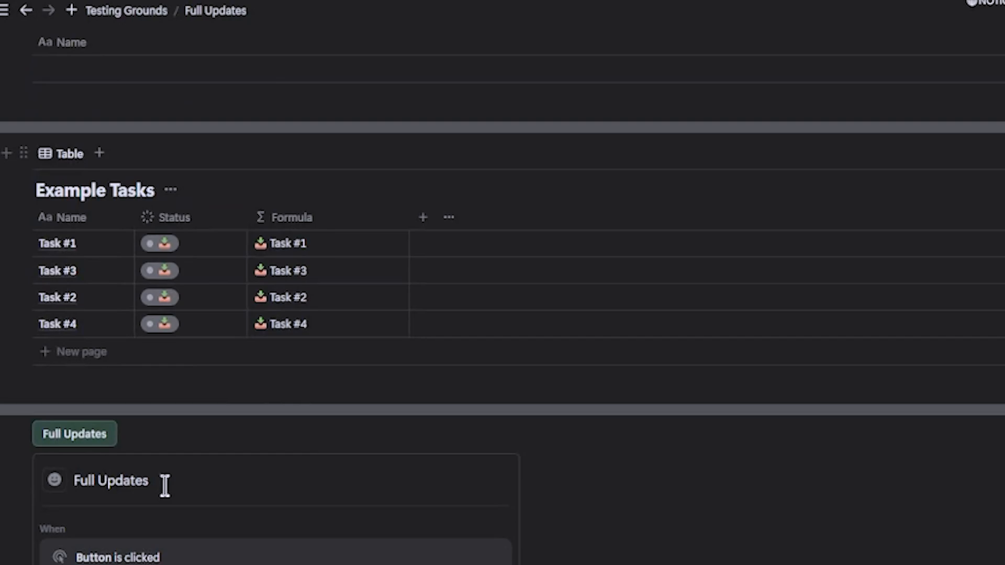
pyautogui.scroll(-6, 118, 484)
pyautogui.click(118, 485)
pyautogui.write('Edit')
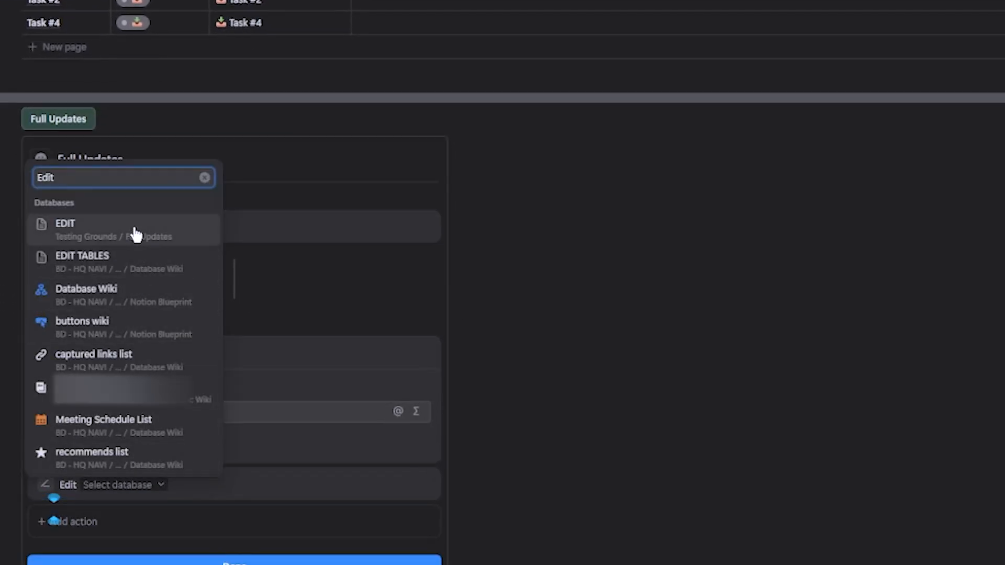
pyautogui.click(134, 228)
# Make the EDIT action change the Name property, starting its value formula with the Edit Page variable.
pyautogui.scroll(-3, 161, 480)
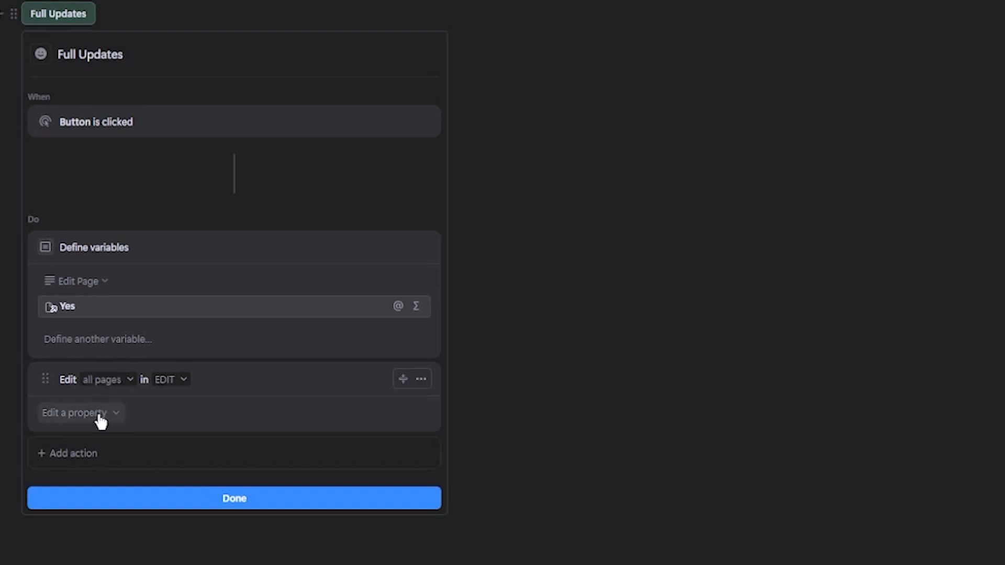
pyautogui.click(97, 419)
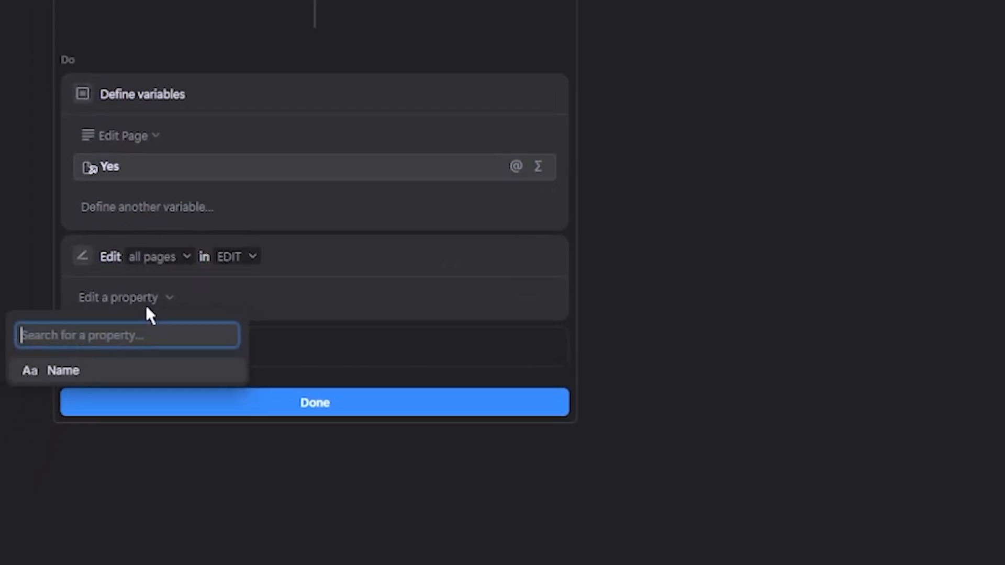
pyautogui.click(82, 476)
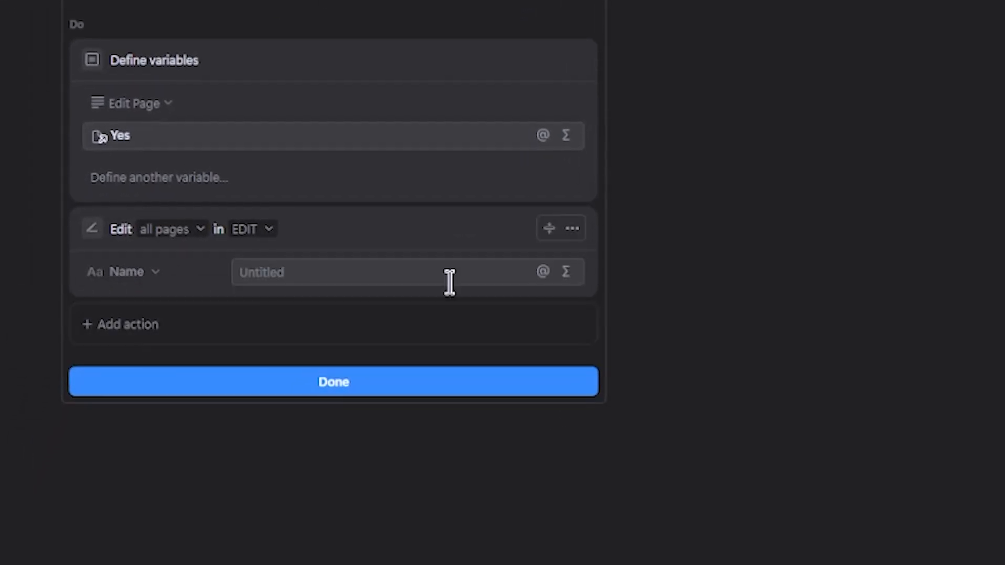
pyautogui.click(566, 272)
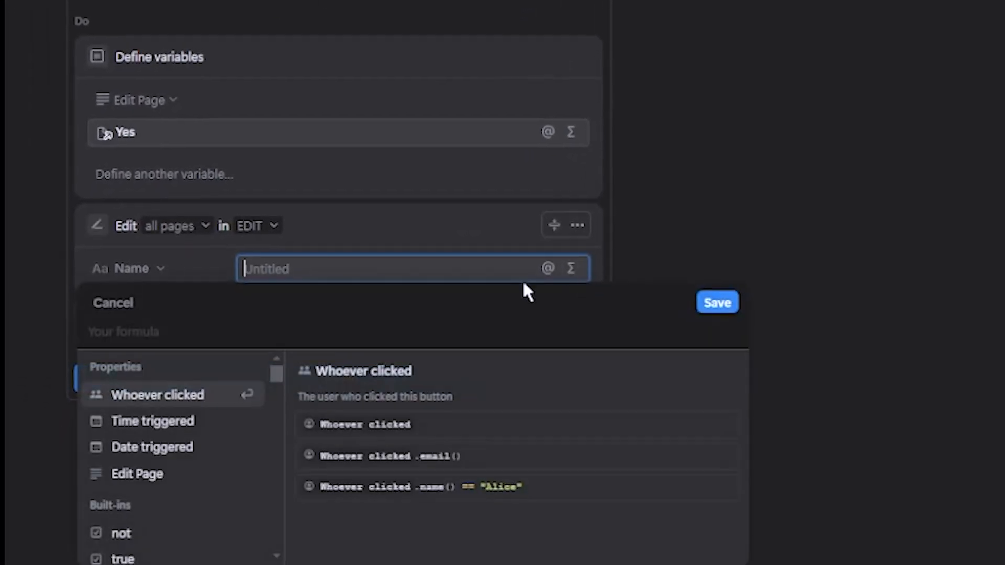
pyautogui.click(154, 473)
# Complete the Name formula as if(Edit Page.contains("Yes"),"No","Yes") and save it.
pyautogui.press('Home')
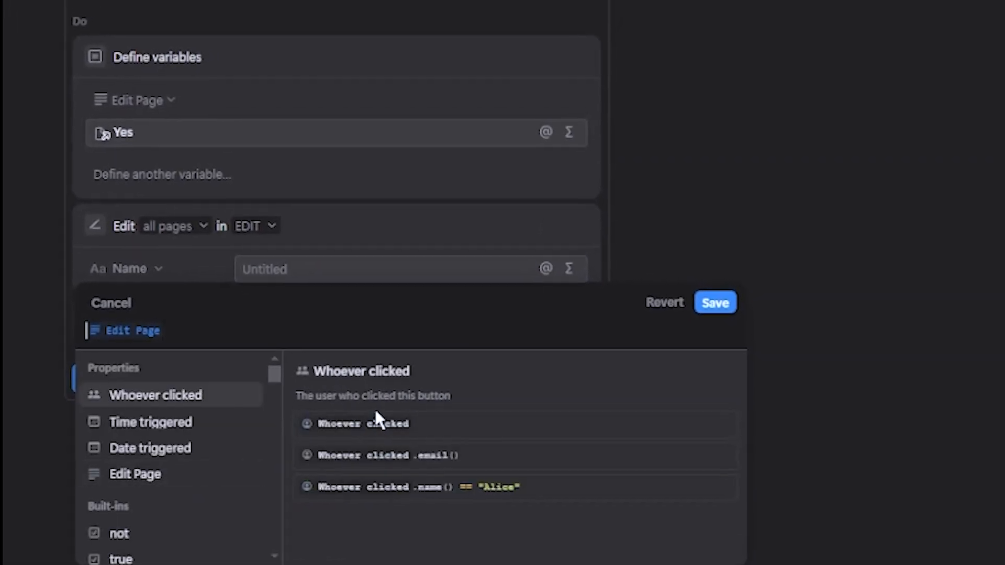
pyautogui.write('if(')
pyautogui.press('End')
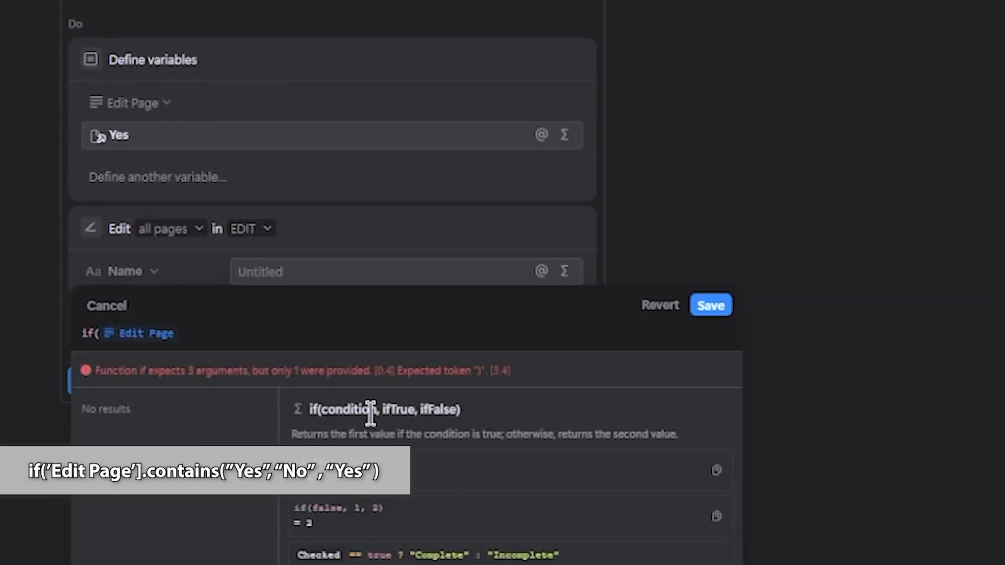
pyautogui.write('.c')
pyautogui.press('Return')
pyautogui.write('"Yes')
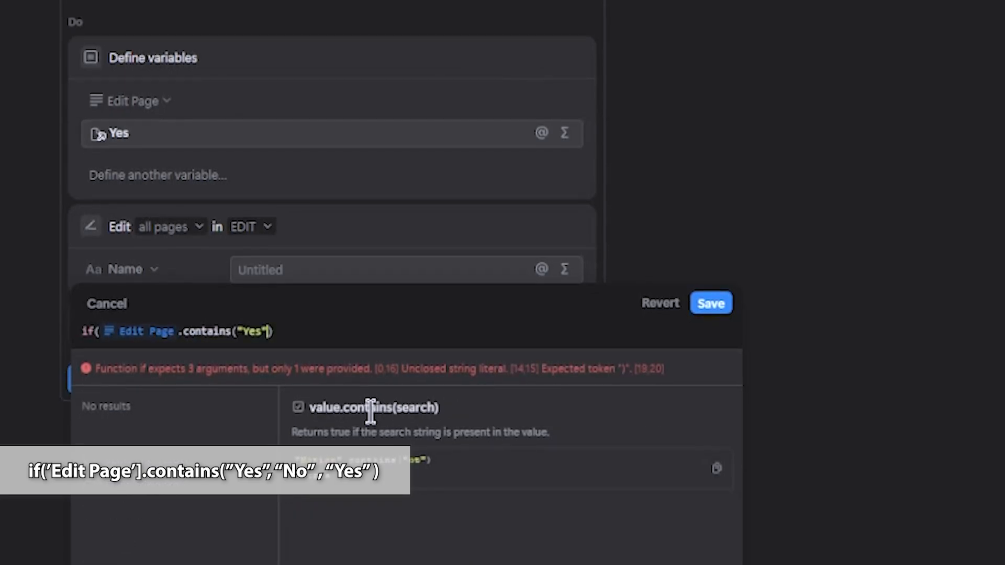
pyautogui.press('Right')
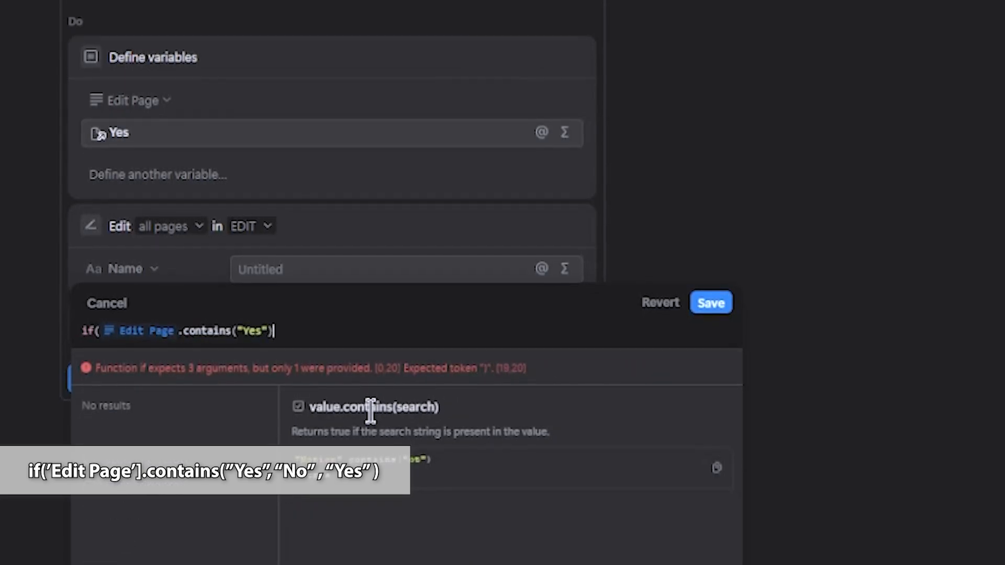
pyautogui.write(',"No')
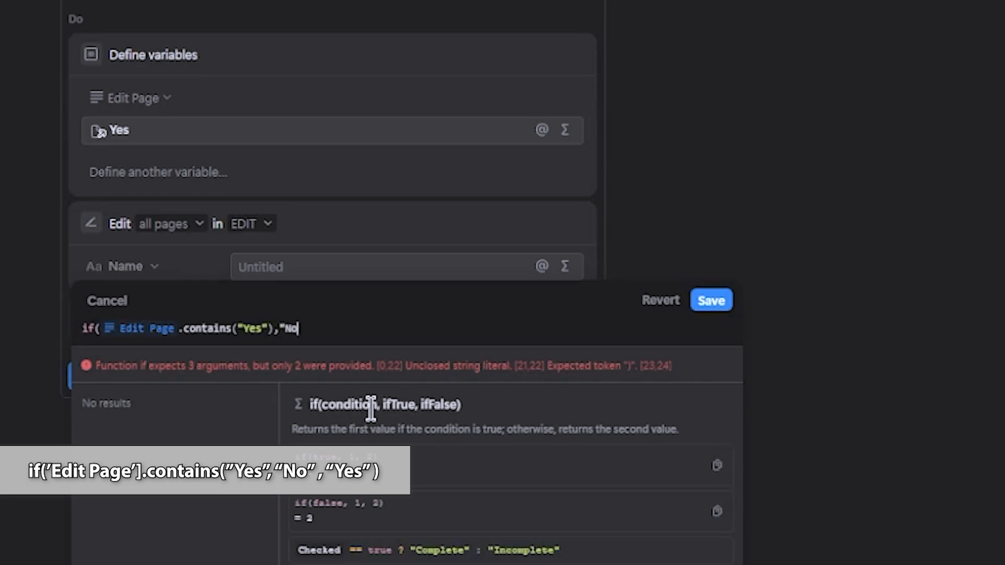
pyautogui.write('","Yes')
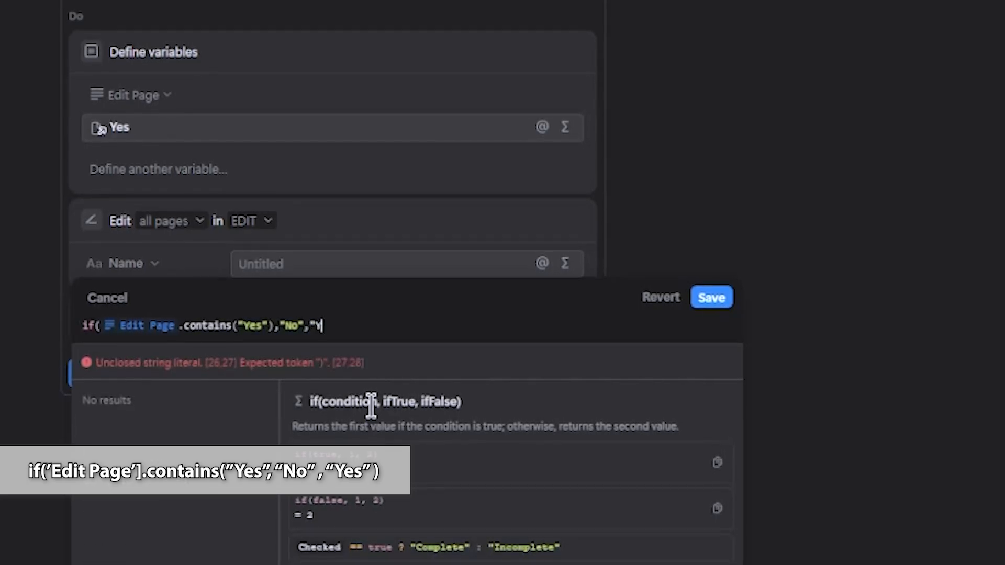
pyautogui.write('")')
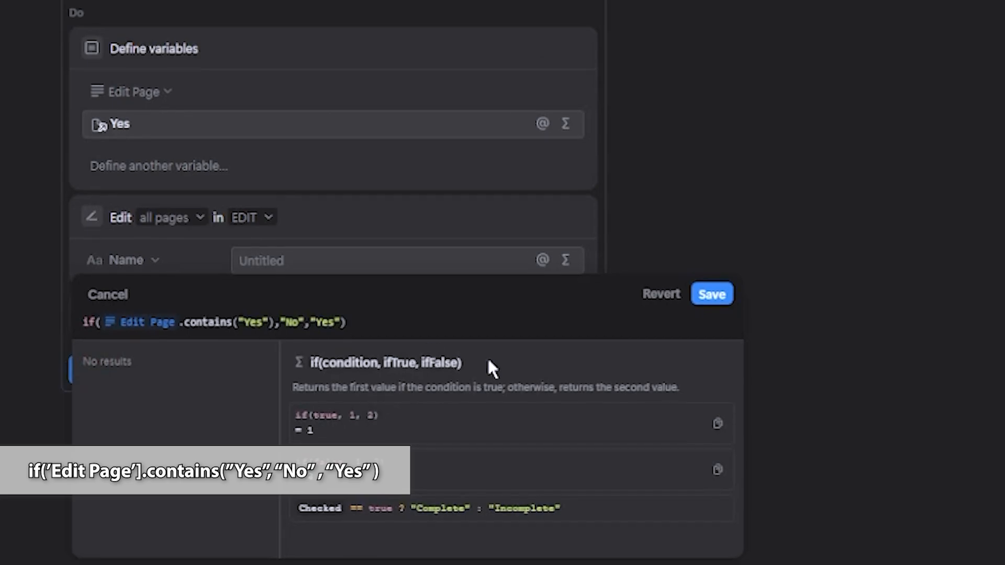
pyautogui.click(712, 295)
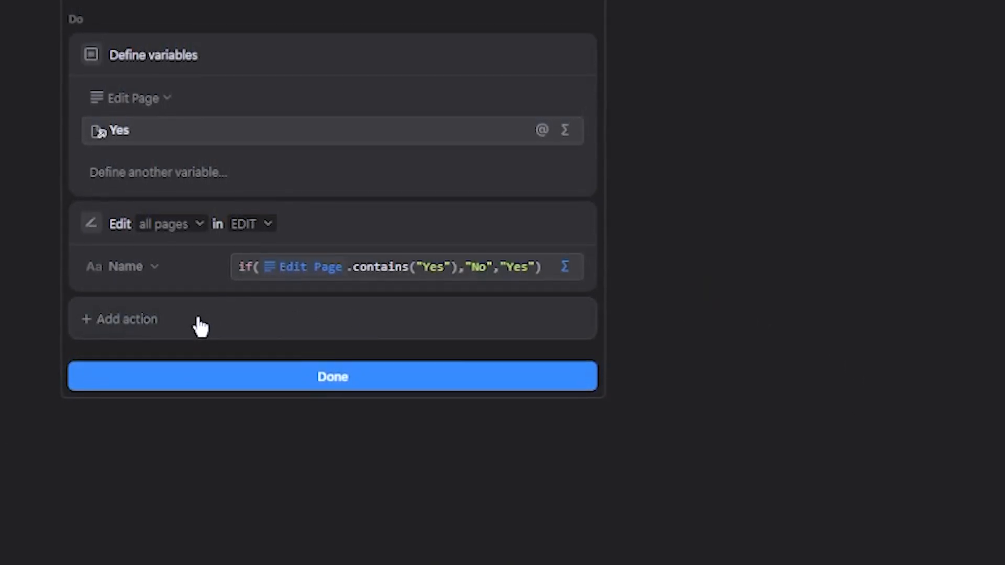
# Add a second edit action for the Name property of all pages in Example Tasks, and finish the button setup.
pyautogui.click(199, 321)
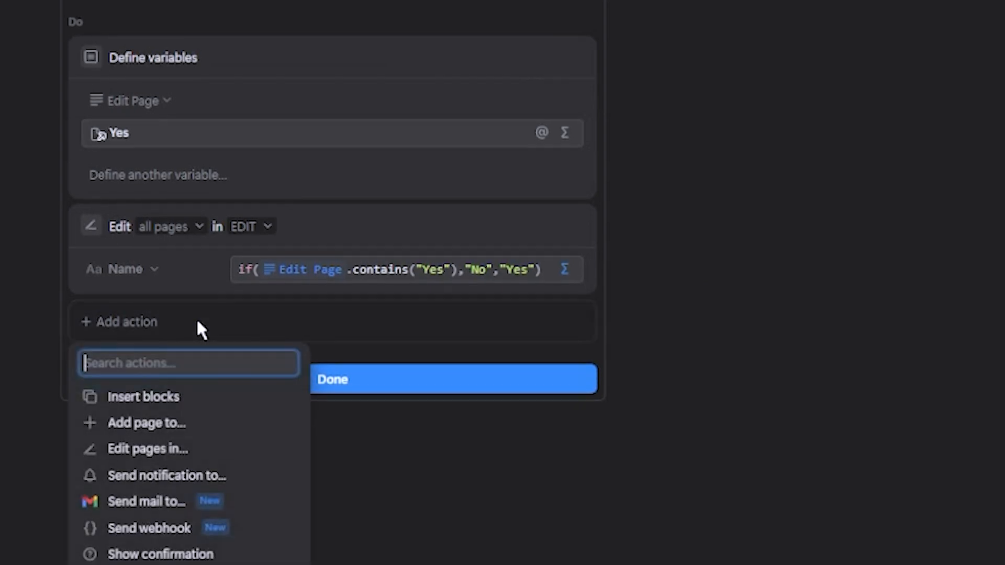
pyautogui.click(203, 450)
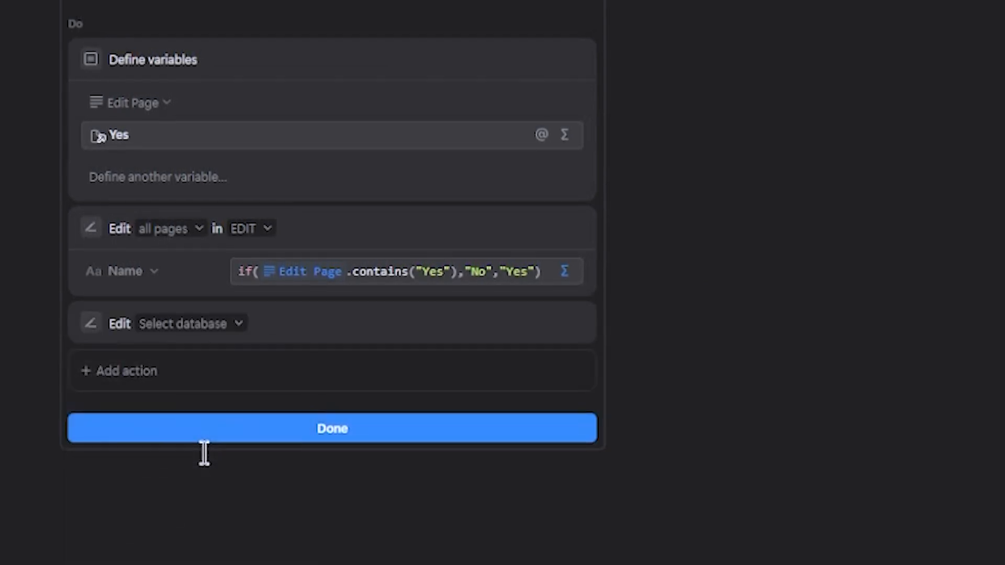
pyautogui.click(189, 325)
pyautogui.write('Examp')
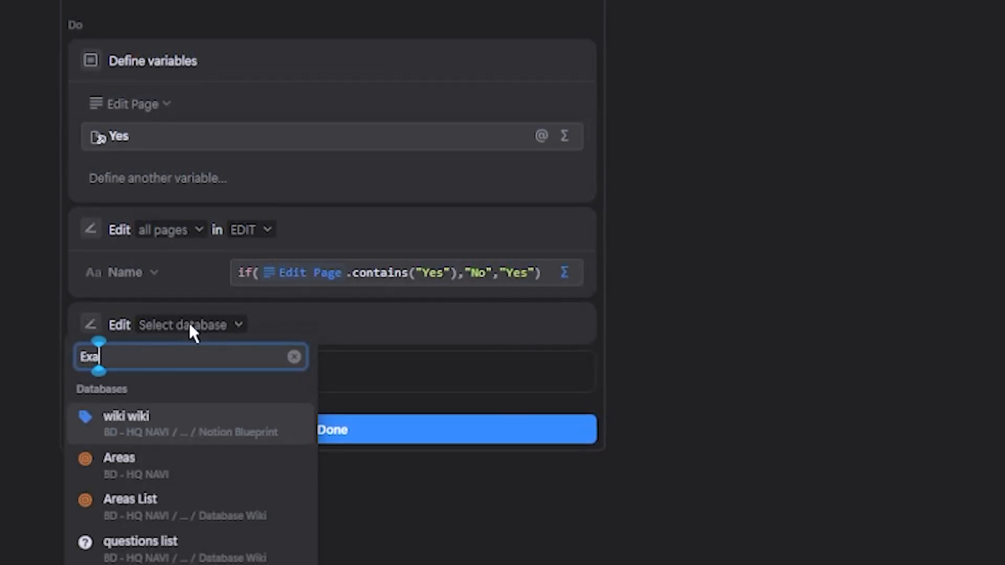
pyautogui.write('le')
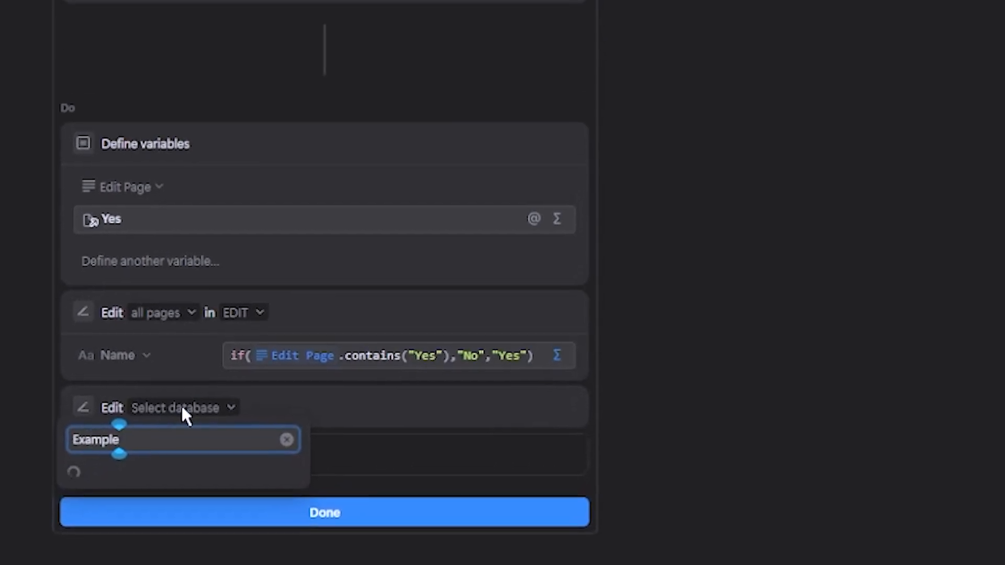
pyautogui.click(128, 85)
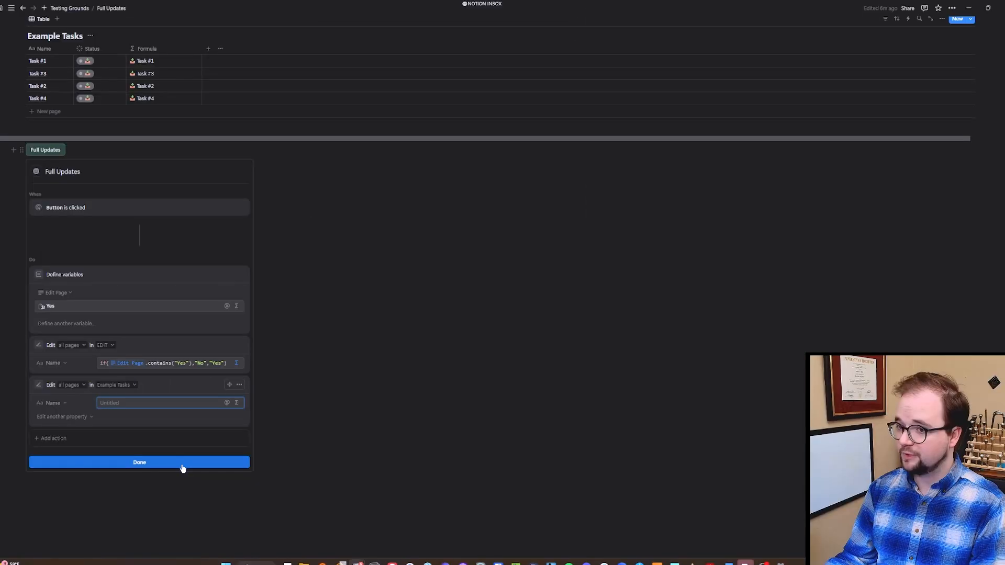
pyautogui.click(181, 465)
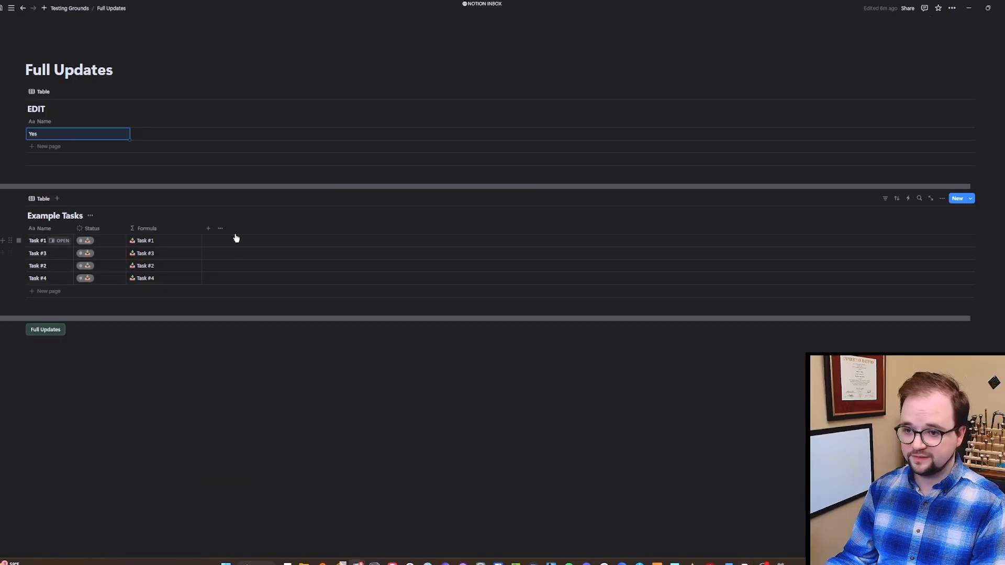
# Add a checkbox property named Edit to the Example Tasks table.
pyautogui.click(220, 229)
pyautogui.click(935, 292)
pyautogui.write('Check')
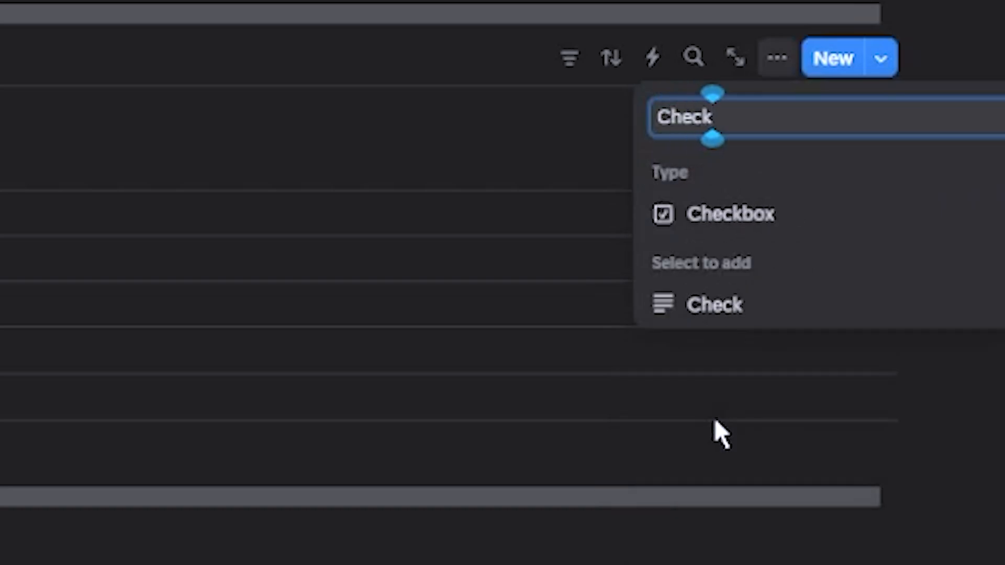
pyautogui.press('Return')
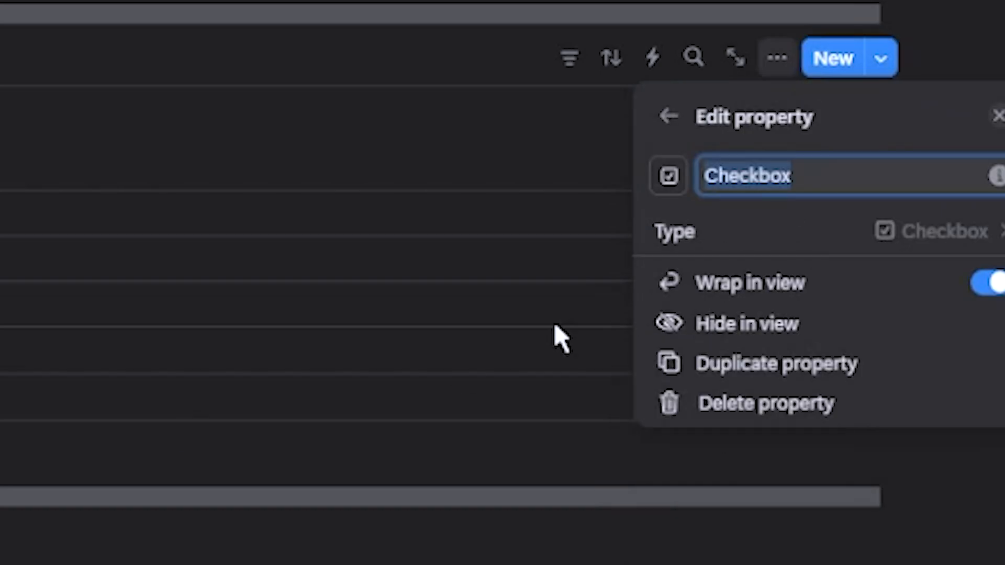
pyautogui.write('Edit')
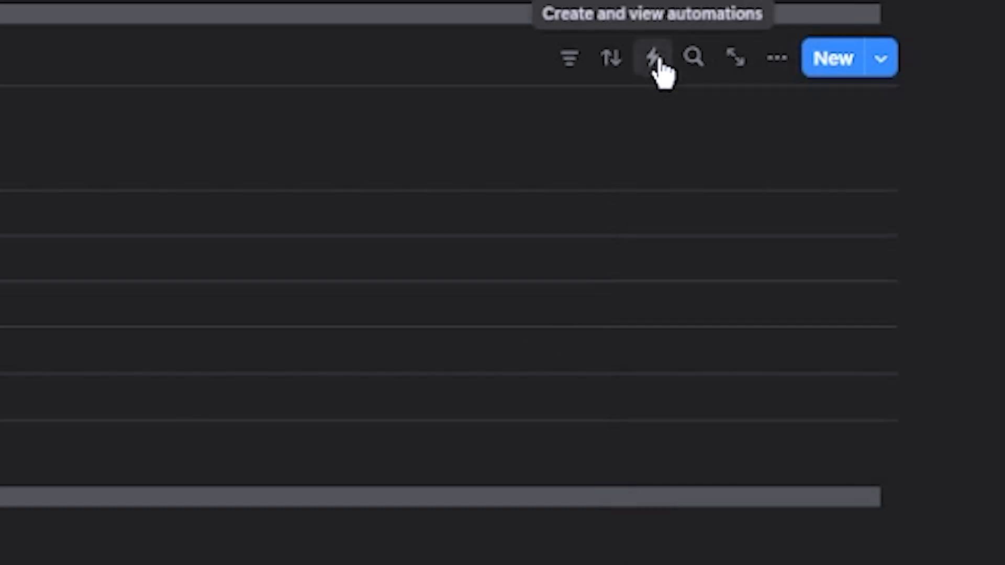
# Create an Example Tasks automation triggered by Edit being set to Checked or Unchecked, and add an action that edits Name.
pyautogui.click(657, 62)
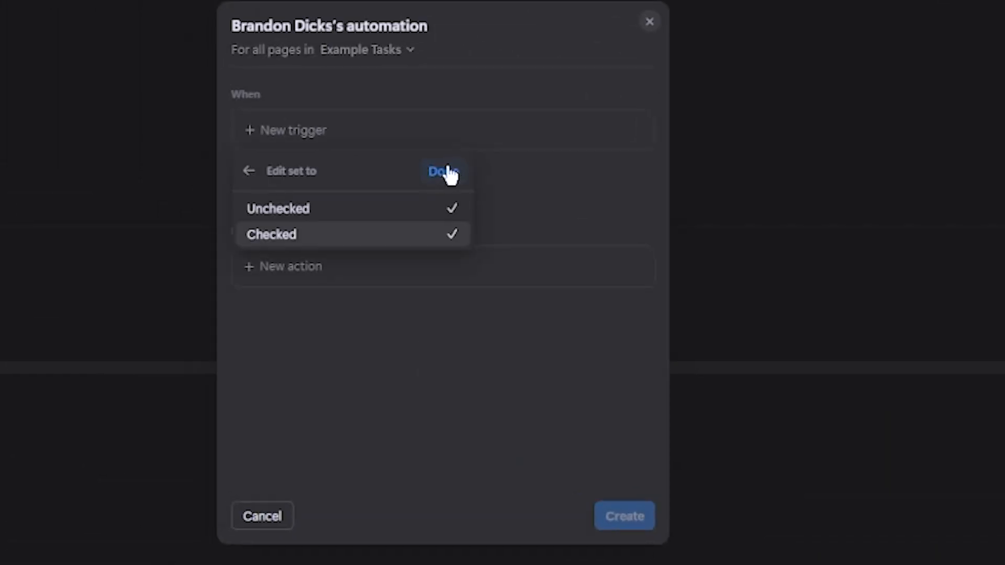
pyautogui.click(446, 173)
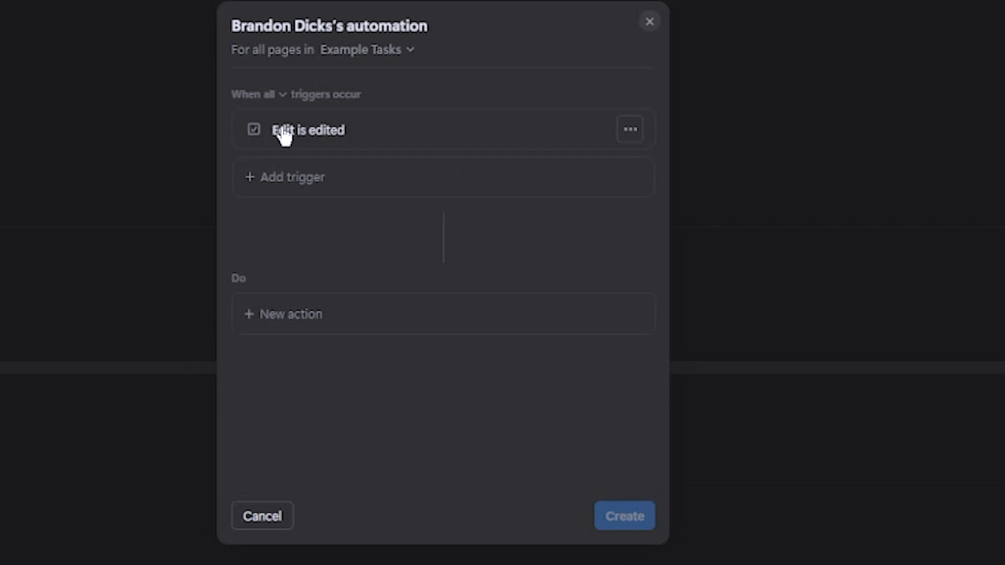
pyautogui.click(371, 326)
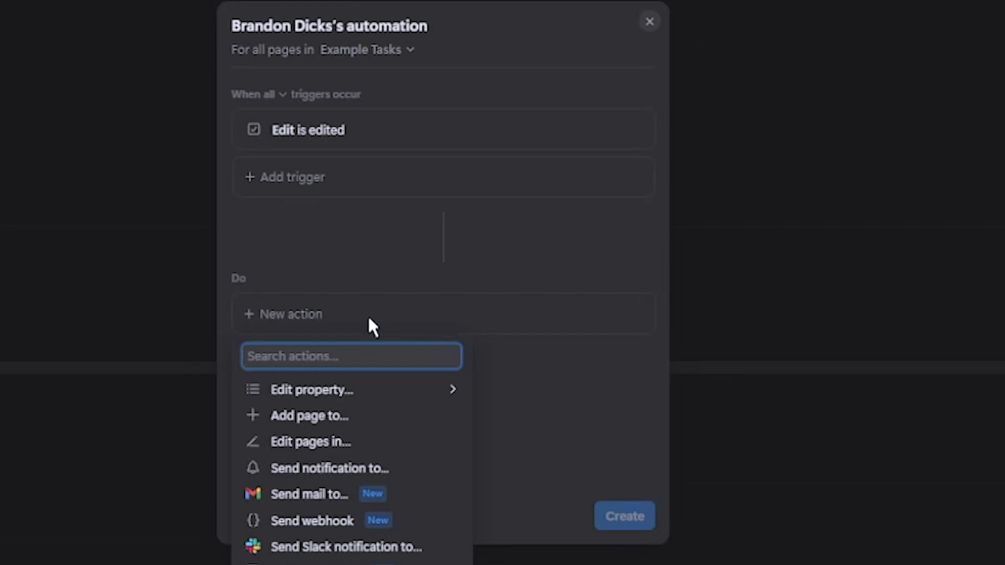
pyautogui.click(360, 389)
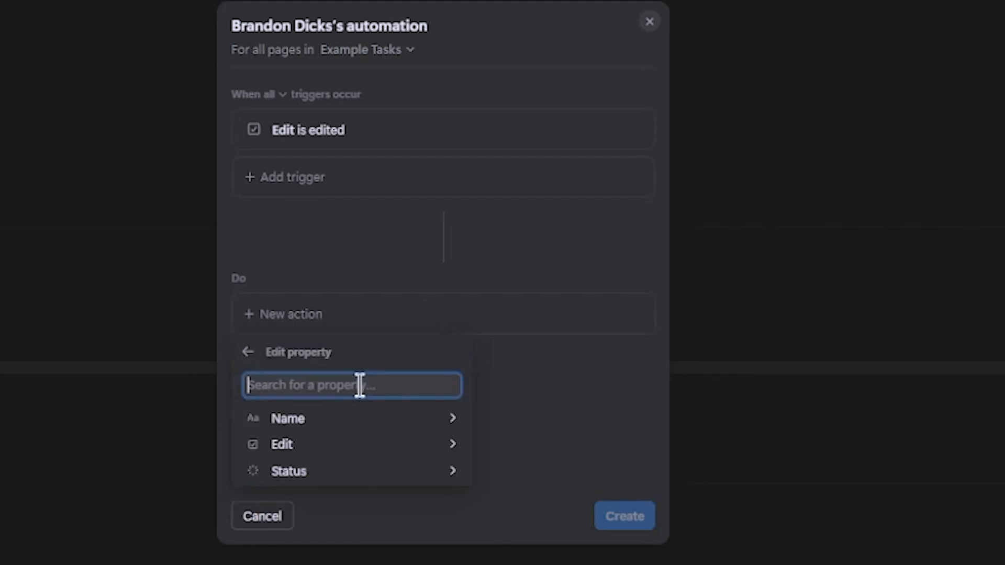
pyautogui.click(414, 417)
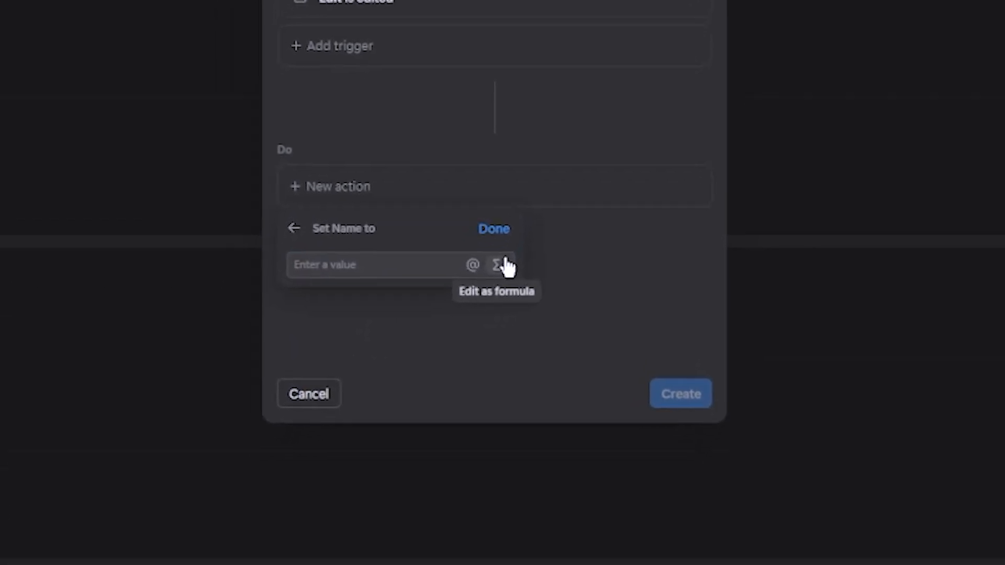
# Set the automation's Name value to the formula Trigger page.Formula and save the action.
pyautogui.click(446, 388)
pyautogui.click(175, 333)
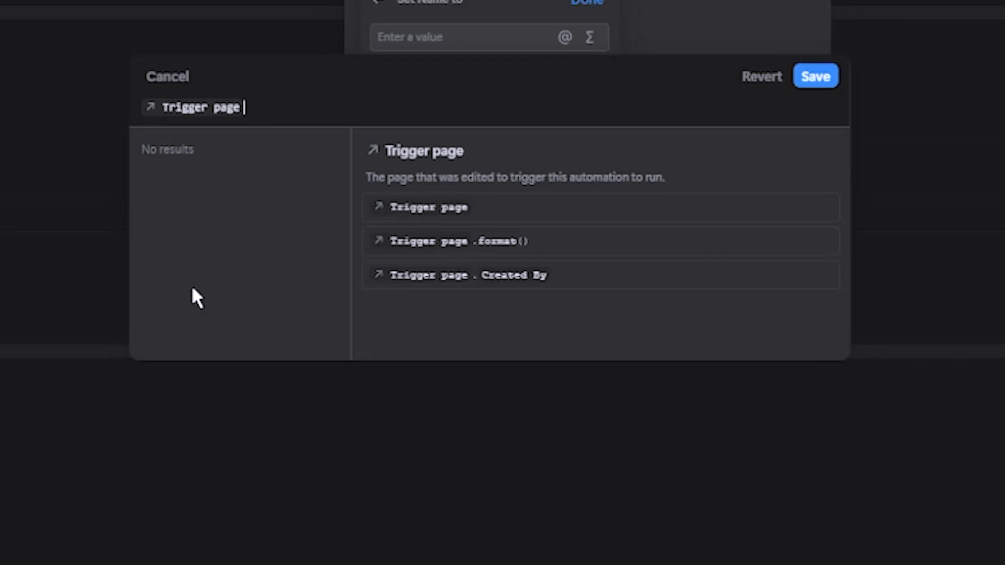
pyautogui.write('.')
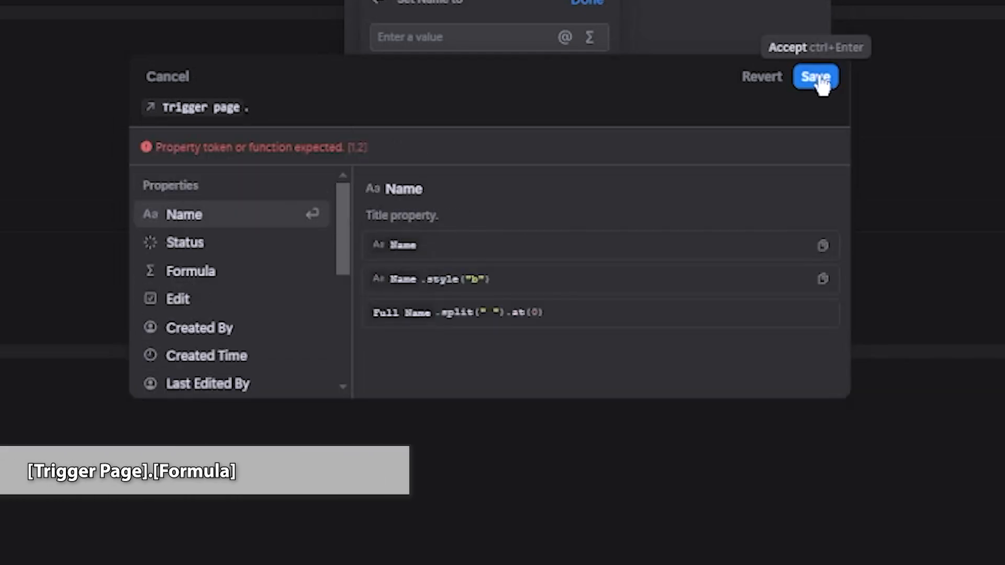
pyautogui.write('For')
pyautogui.press('Return')
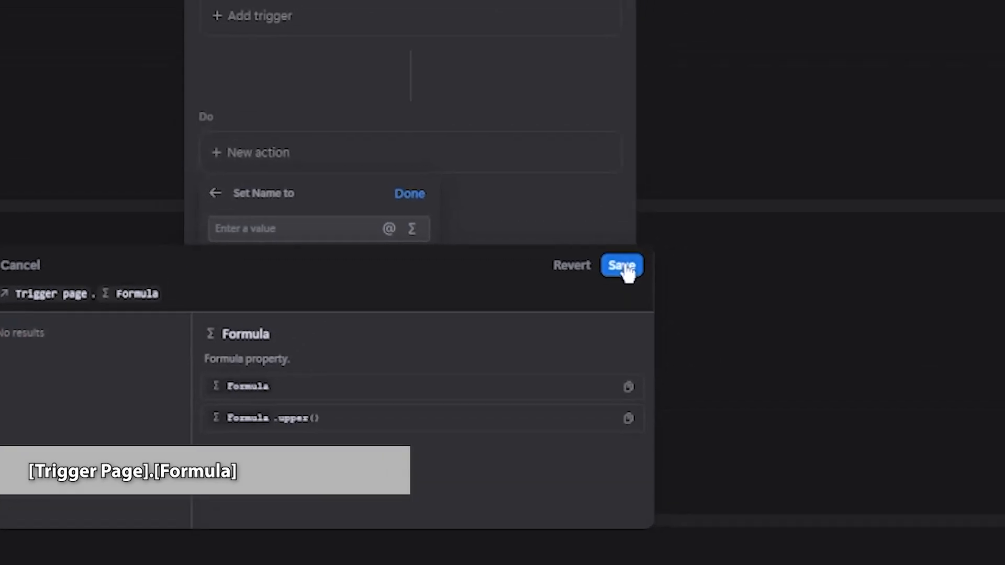
pyautogui.click(668, 344)
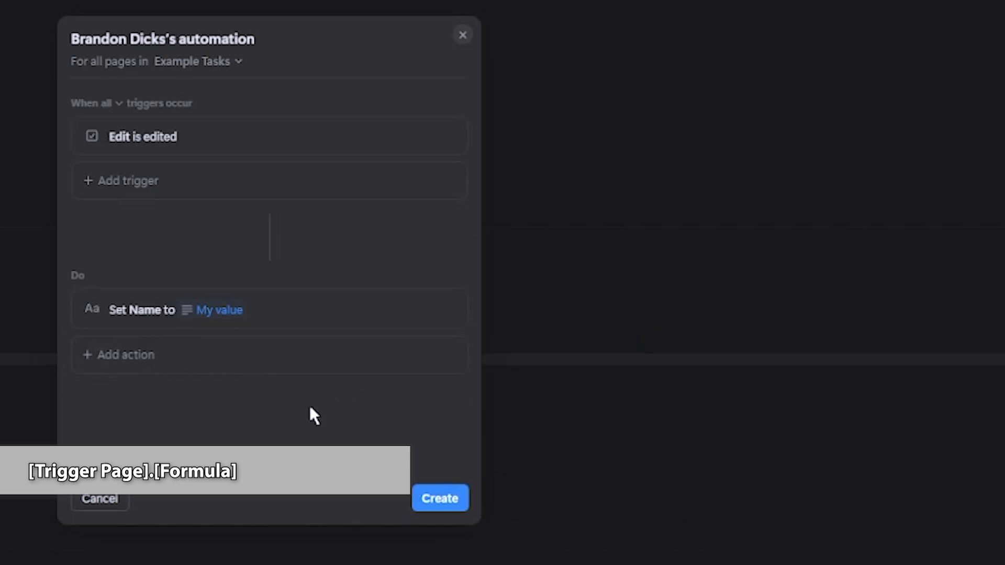
# Make the automation run when any trigger occurs, add a Status trigger for any option, and create the automation.
pyautogui.click(120, 103)
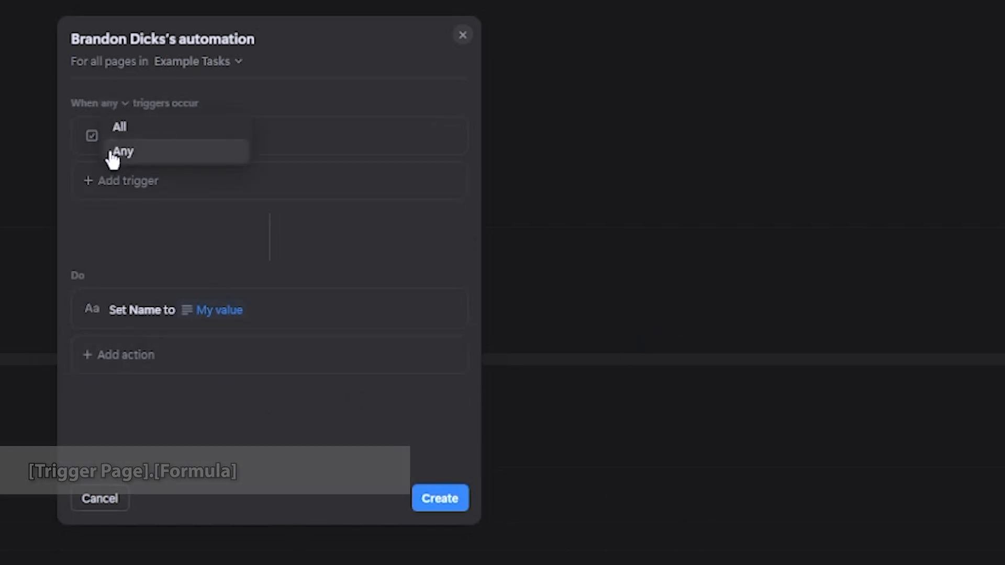
pyautogui.click(110, 150)
pyautogui.click(151, 180)
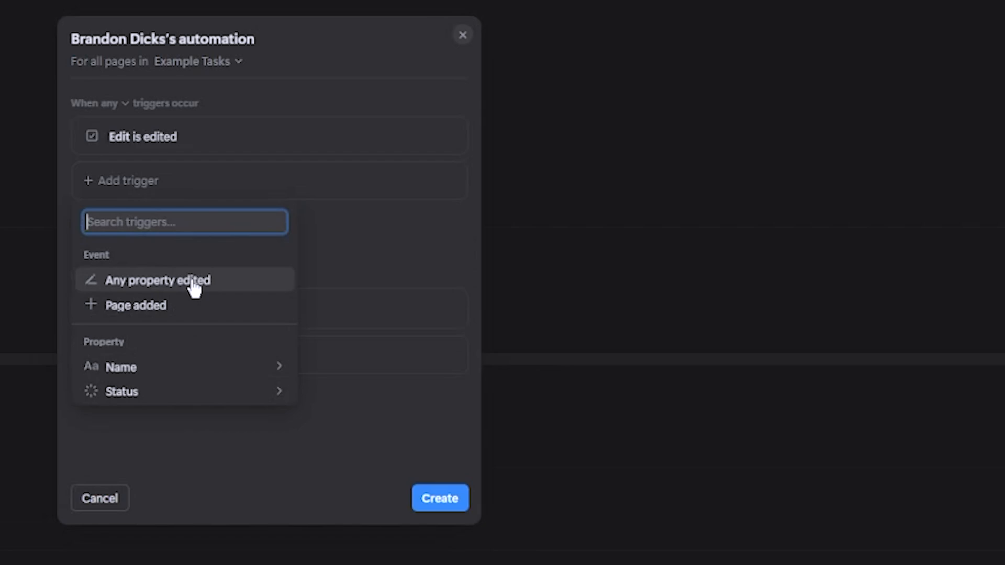
pyautogui.click(167, 395)
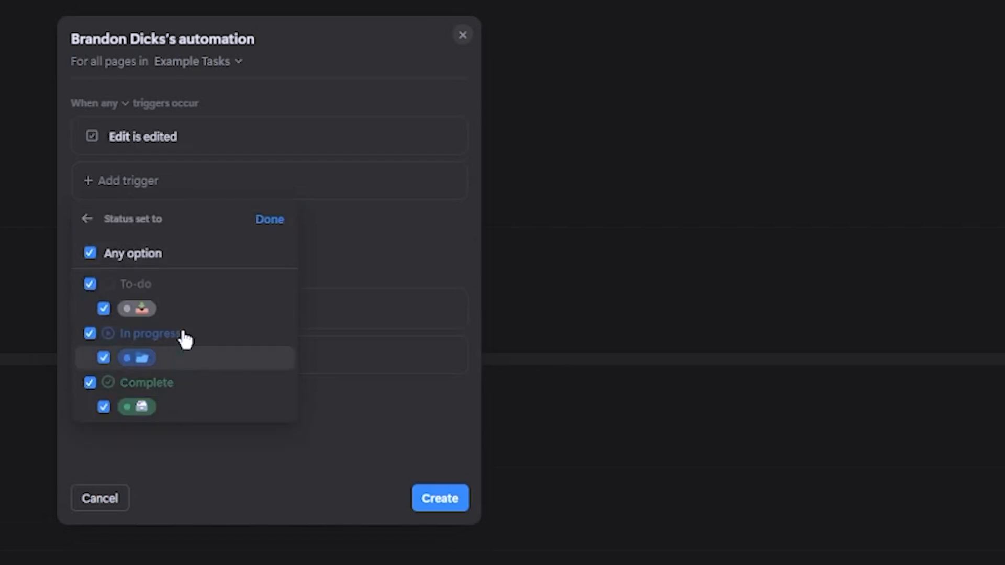
pyautogui.click(175, 107)
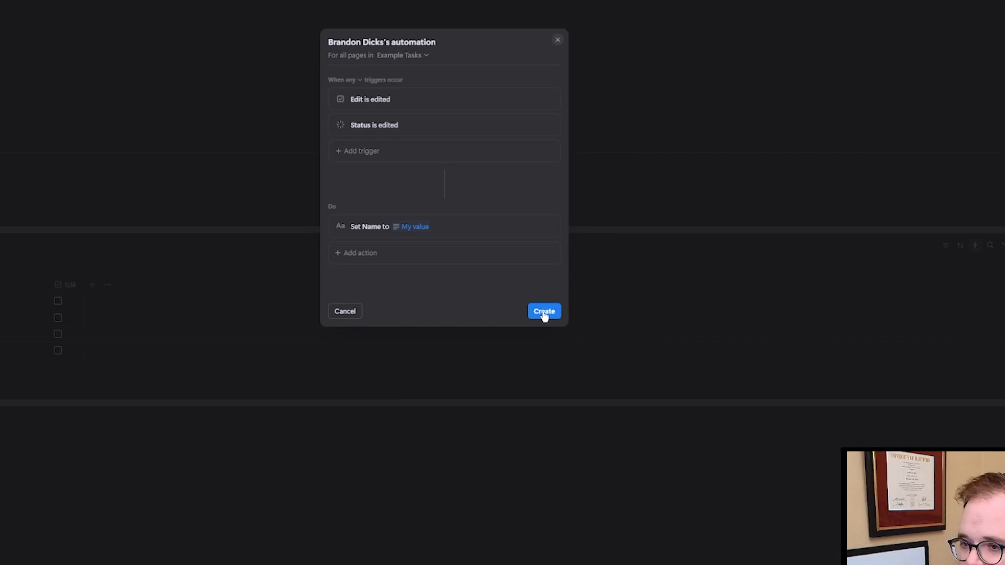
pyautogui.click(544, 312)
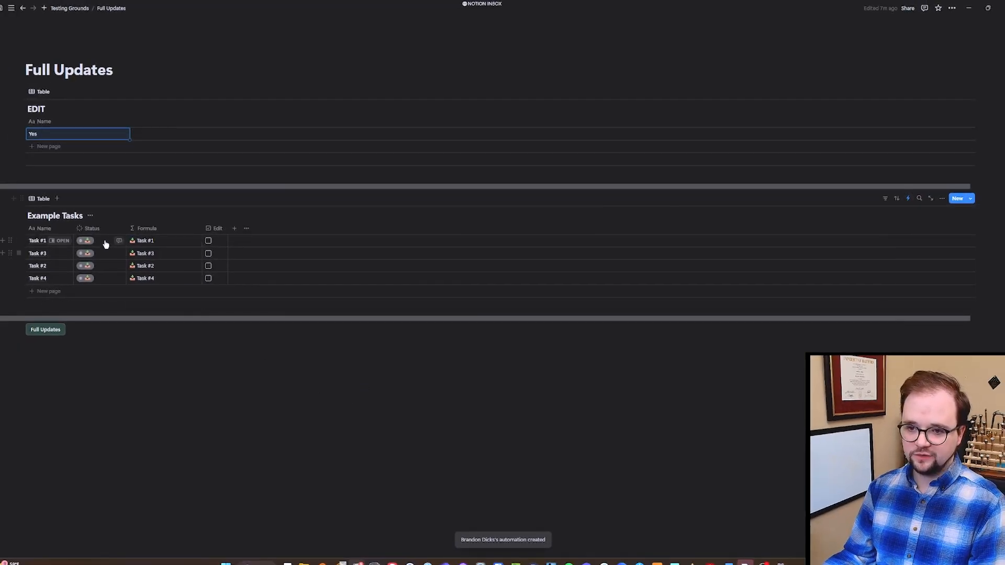
# Change Task #1's status to the blue folder option to test the automation.
pyautogui.click(90, 240)
pyautogui.click(87, 293)
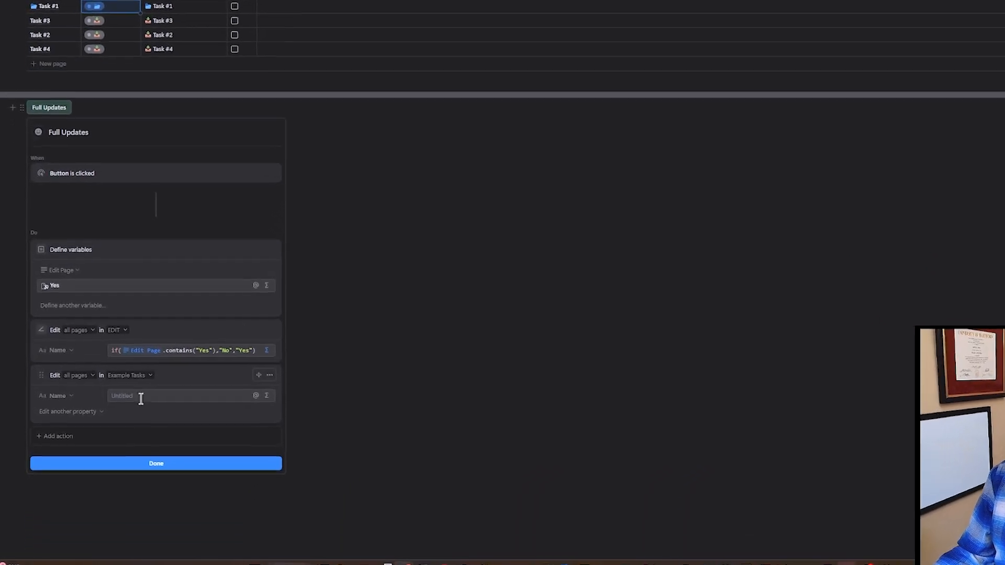
# Switch the Full Updates button's Example Tasks action from the Name property to Edit, using a custom formula as its value.
pyautogui.click(67, 374)
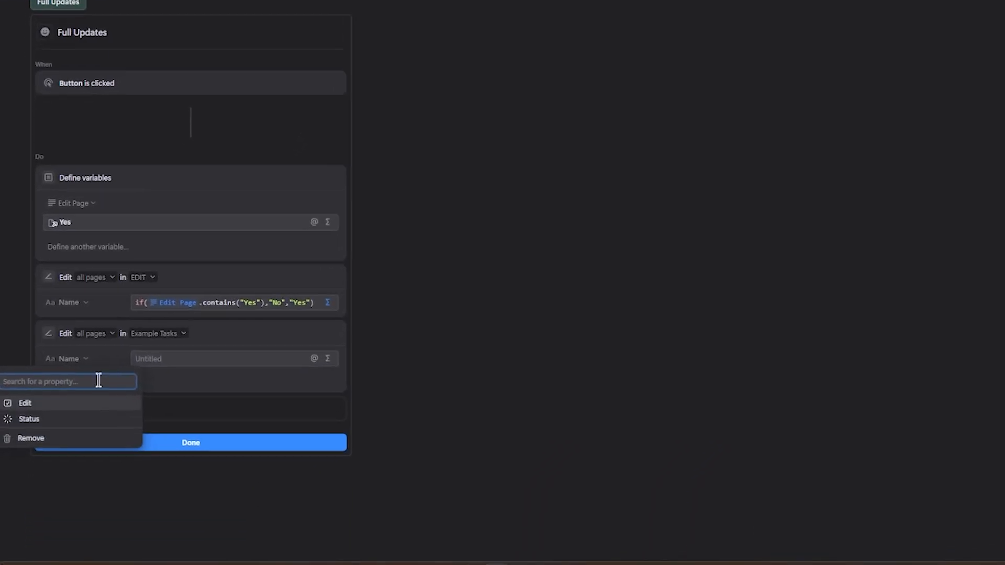
pyautogui.click(19, 413)
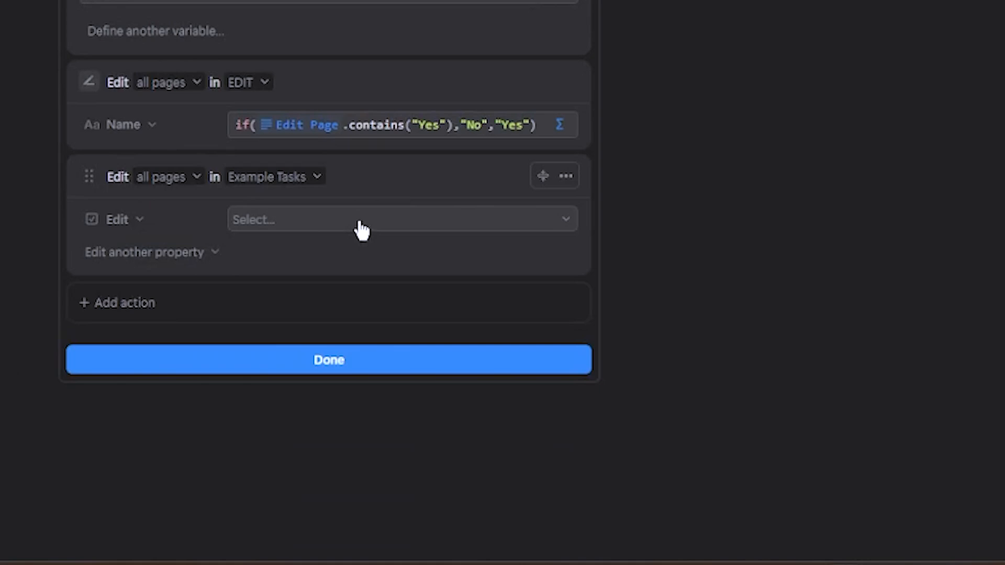
pyautogui.click(360, 224)
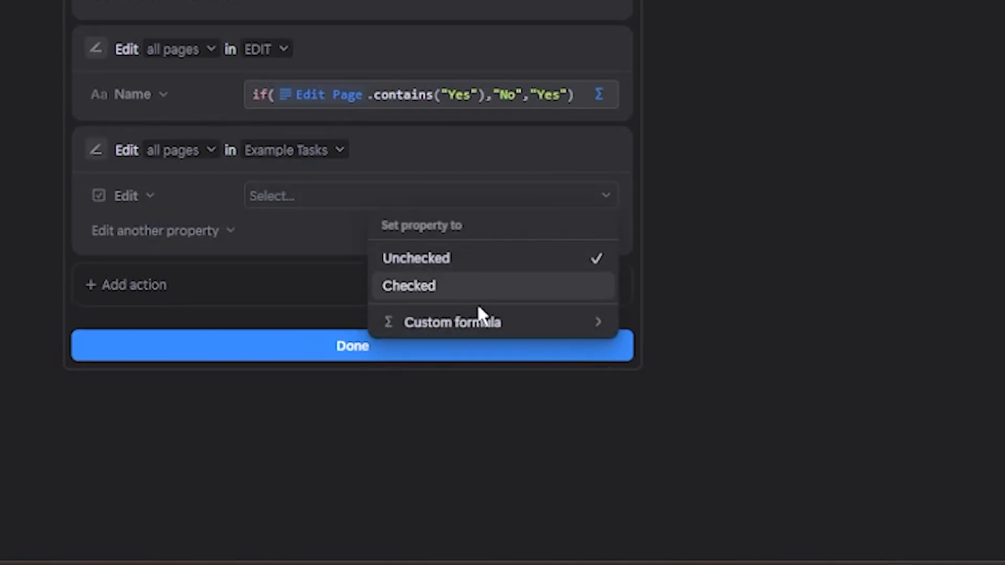
pyautogui.click(445, 337)
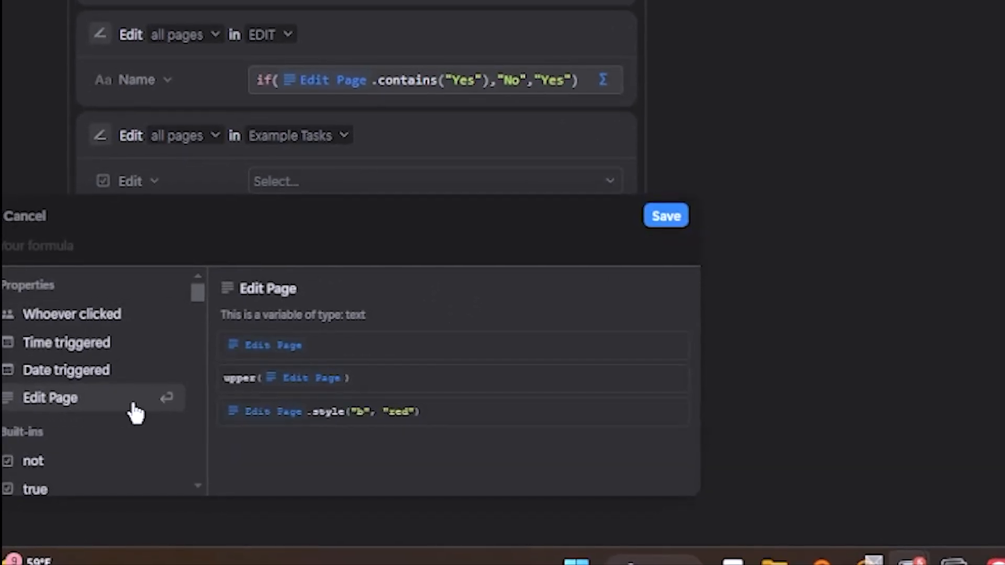
# Enter if(Edit Page.contains("Yes"),false,true) as the Edit formula, save it and finish the button setup.
pyautogui.write('if(')
pyautogui.click(131, 436)
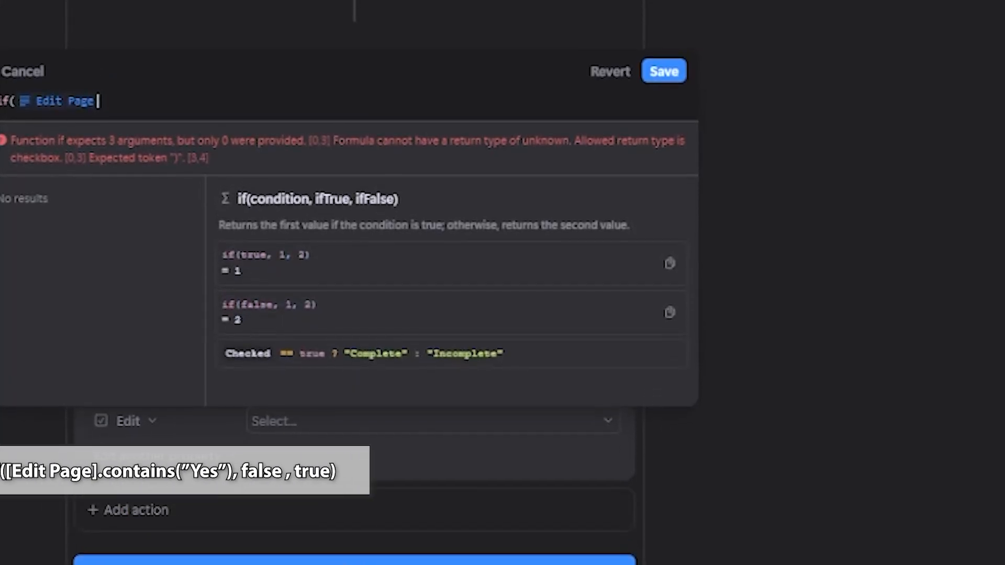
pyautogui.write('.con')
pyautogui.press('Return')
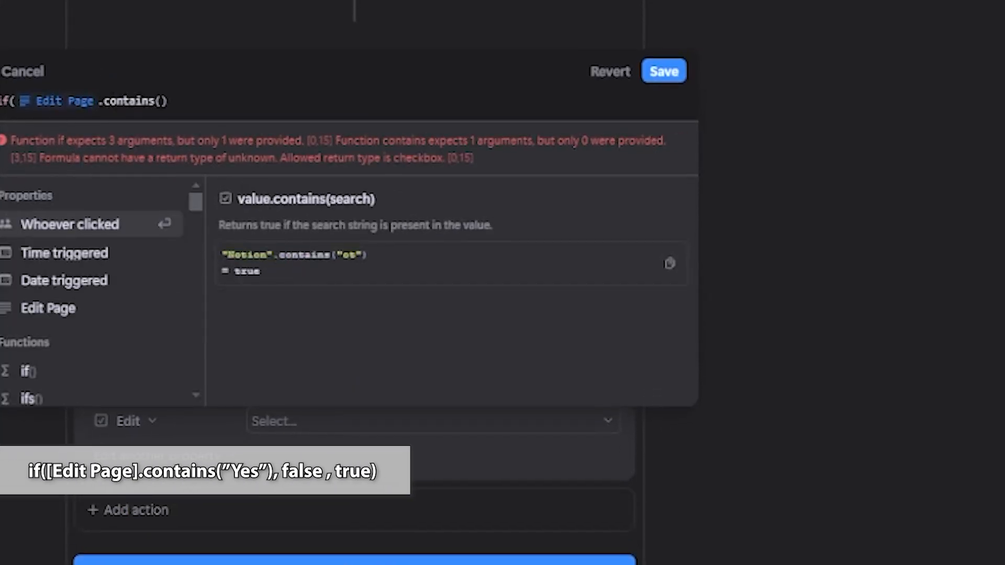
pyautogui.write('"Yes"),')
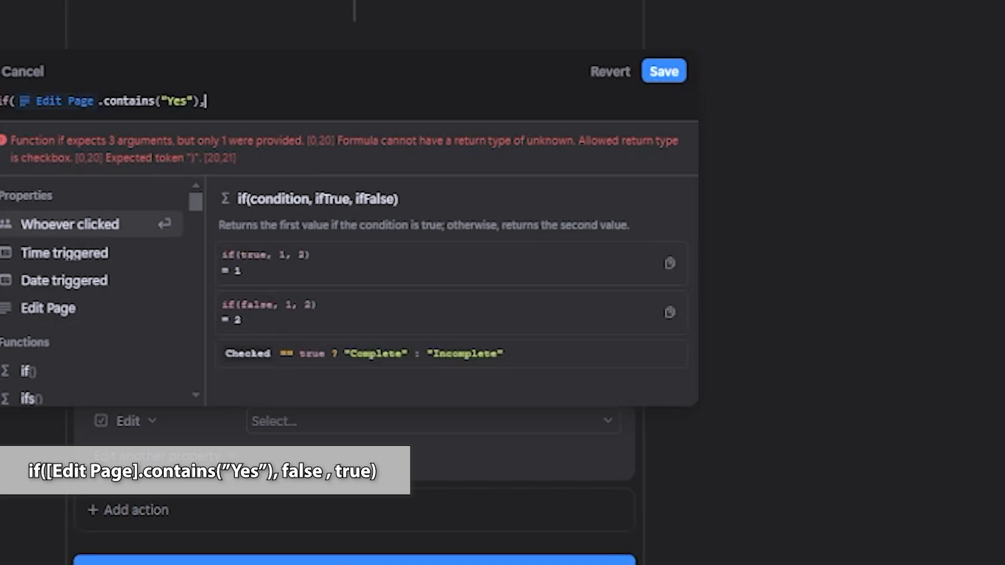
pyautogui.write('false,true)')
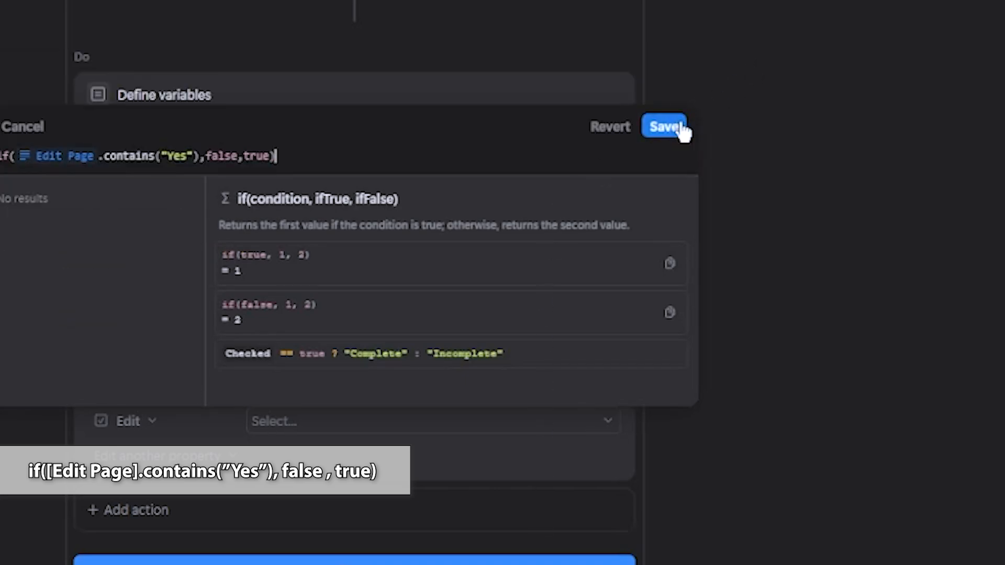
pyautogui.click(665, 127)
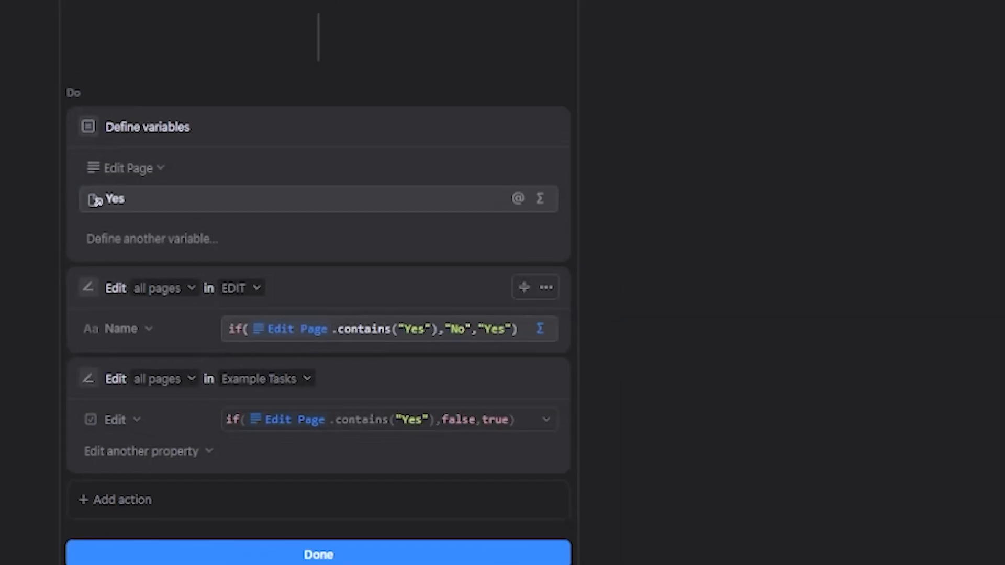
pyautogui.click(319, 555)
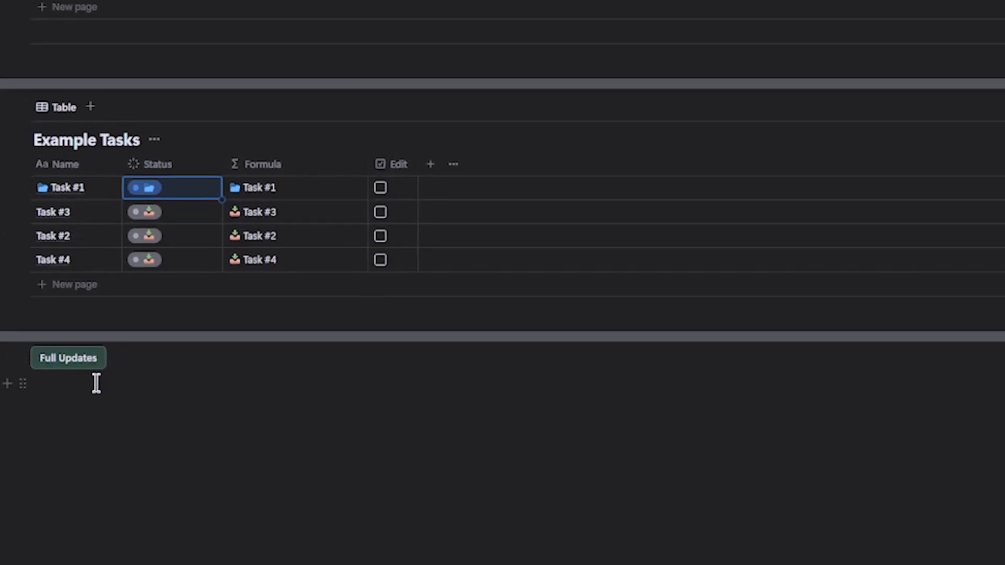
# Run the Full Updates button, and view the automations of Example Tasks.
pyautogui.click(80, 359)
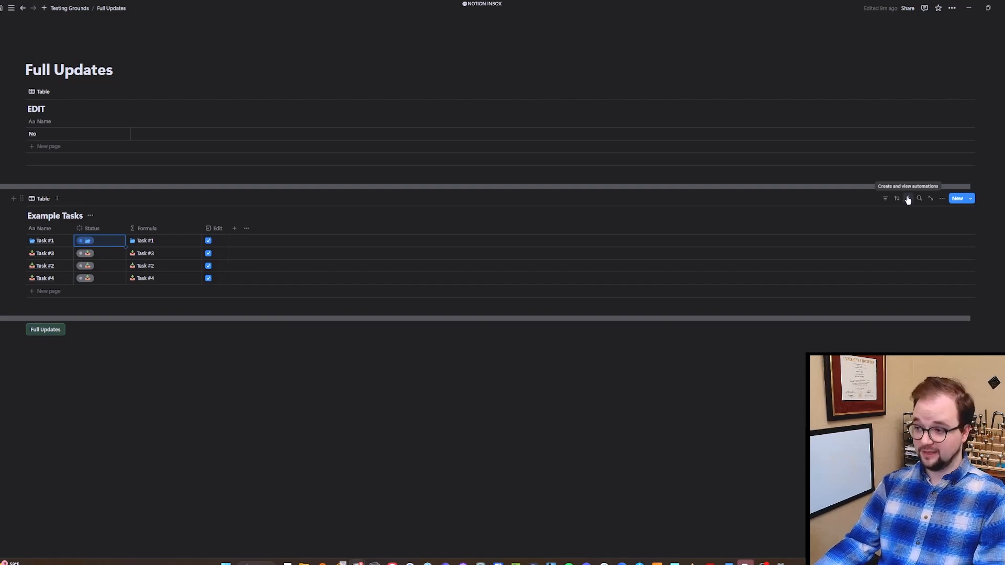
pyautogui.click(908, 199)
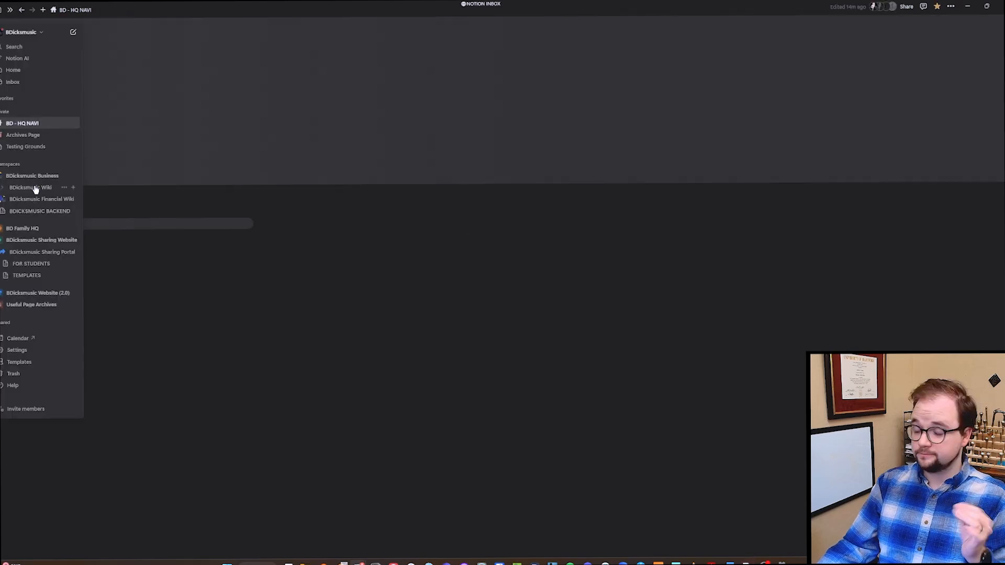
# Examine the variable and edit actions of the Full Updates button on the BD - HQ NAVI page.
pyautogui.click(34, 190)
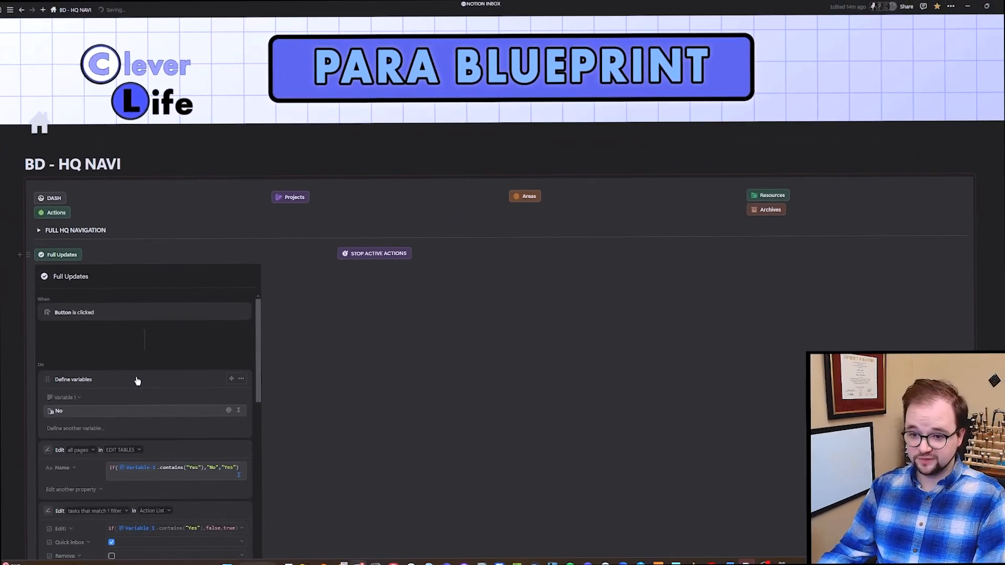
pyautogui.scroll(-10, 137, 381)
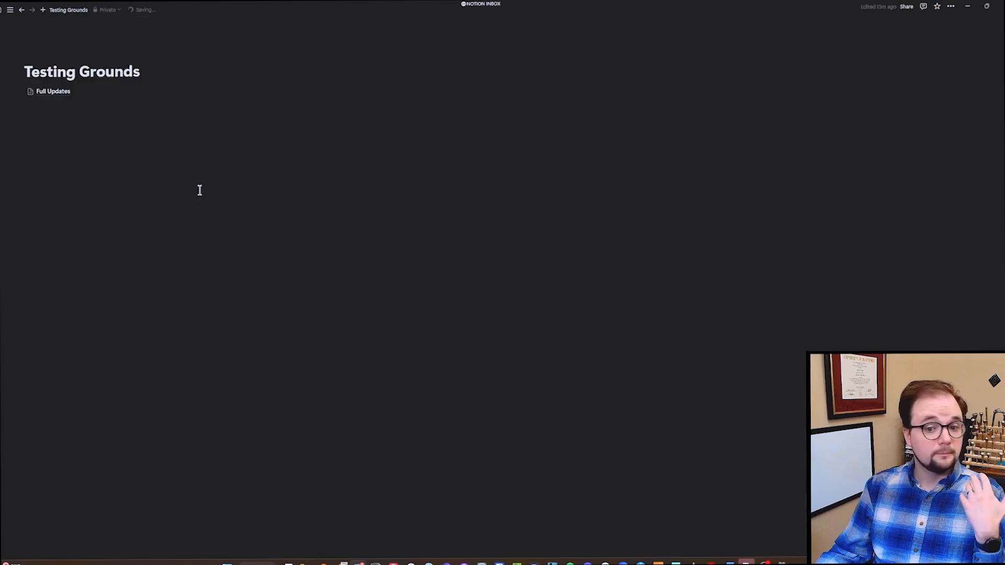
# On the Testing Grounds Full Updates page, edit the button so its Example Tasks action filters pages by Status.
pyautogui.click(137, 91)
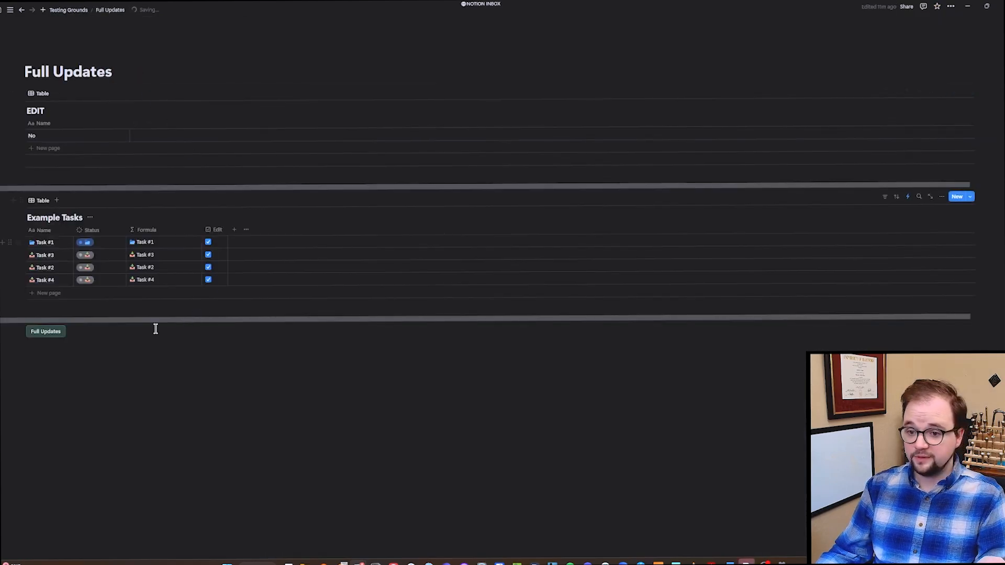
pyautogui.click(73, 330)
pyautogui.scroll(-4, 85, 381)
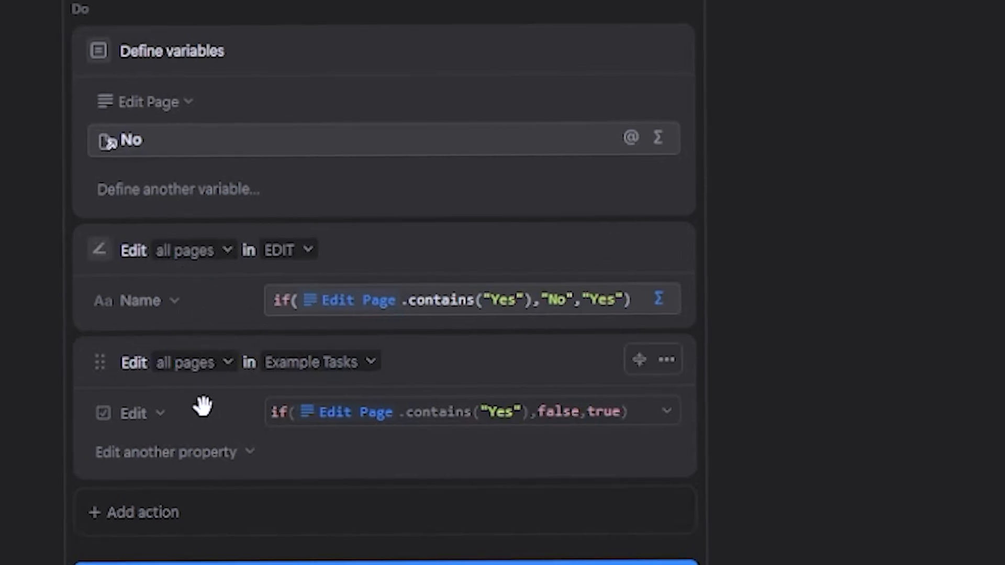
pyautogui.click(206, 364)
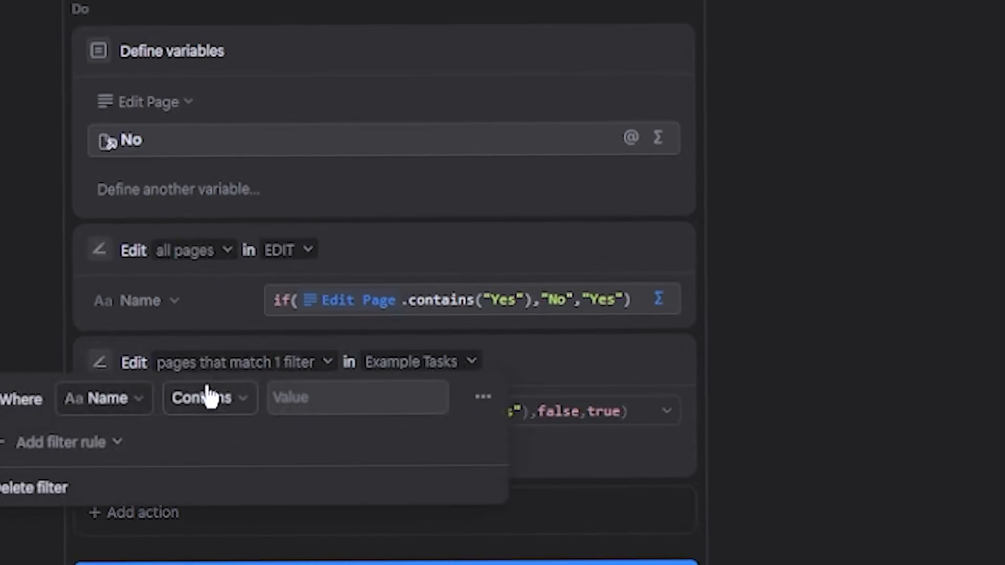
pyautogui.click(126, 404)
pyautogui.click(99, 528)
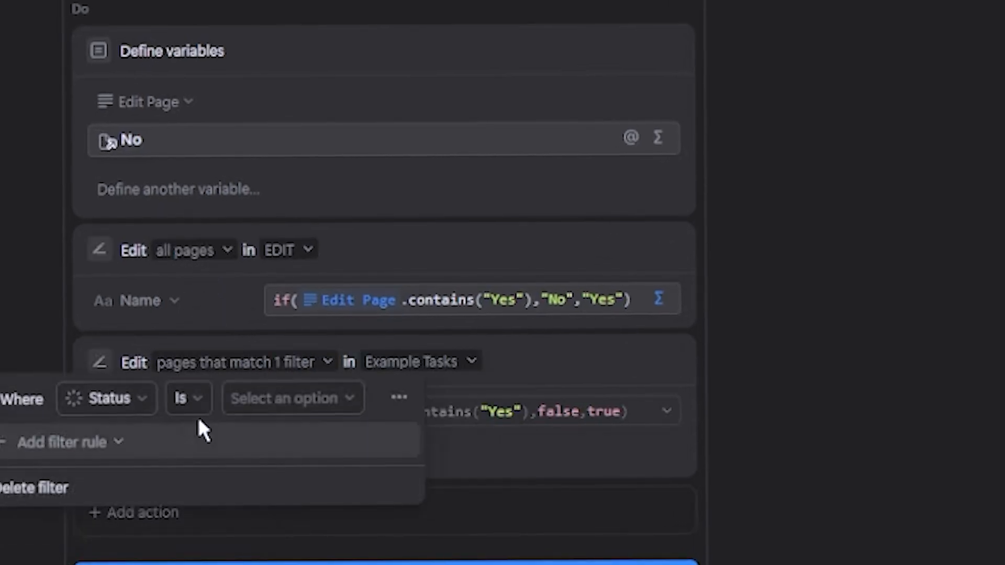
# Set the Status filter to Is not the option in the Complete group, and finish the button setup.
pyautogui.click(194, 399)
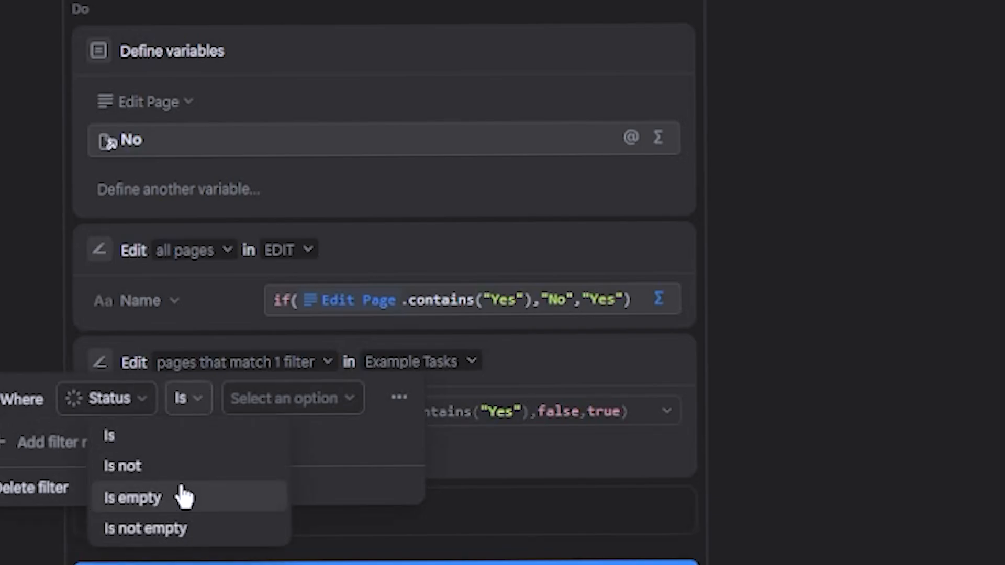
pyautogui.click(180, 467)
pyautogui.click(262, 399)
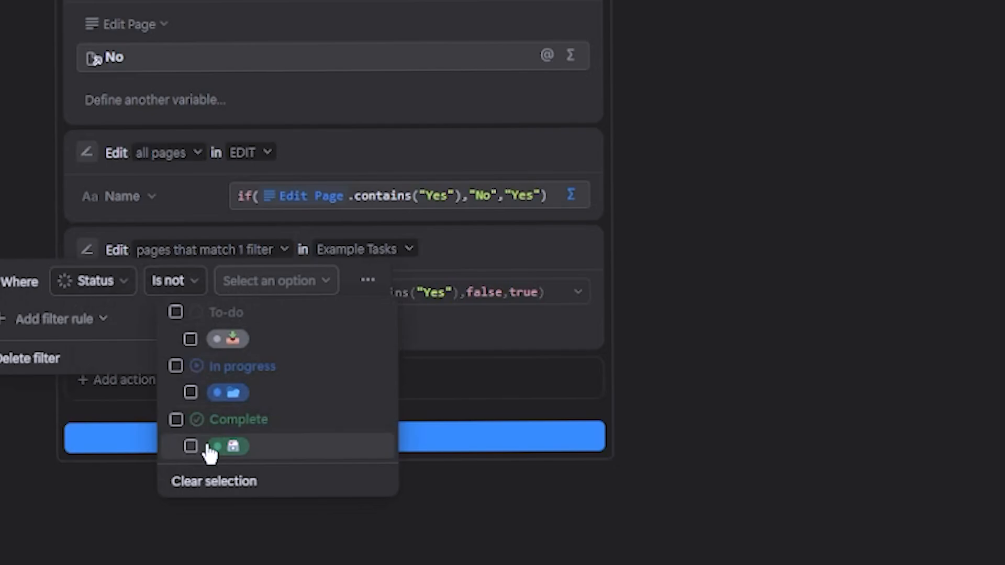
pyautogui.click(208, 446)
pyautogui.click(335, 82)
pyautogui.click(360, 419)
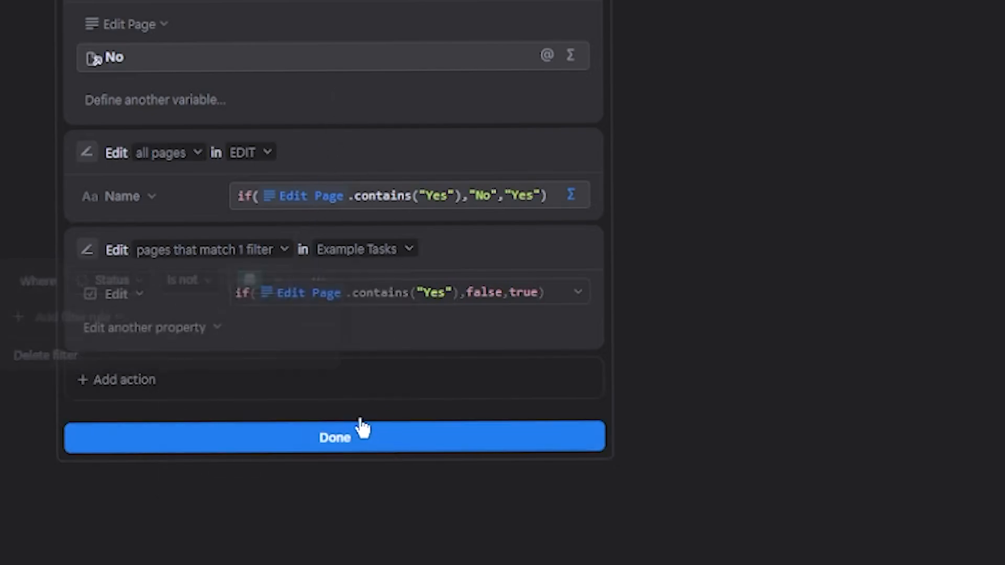
pyautogui.click(338, 435)
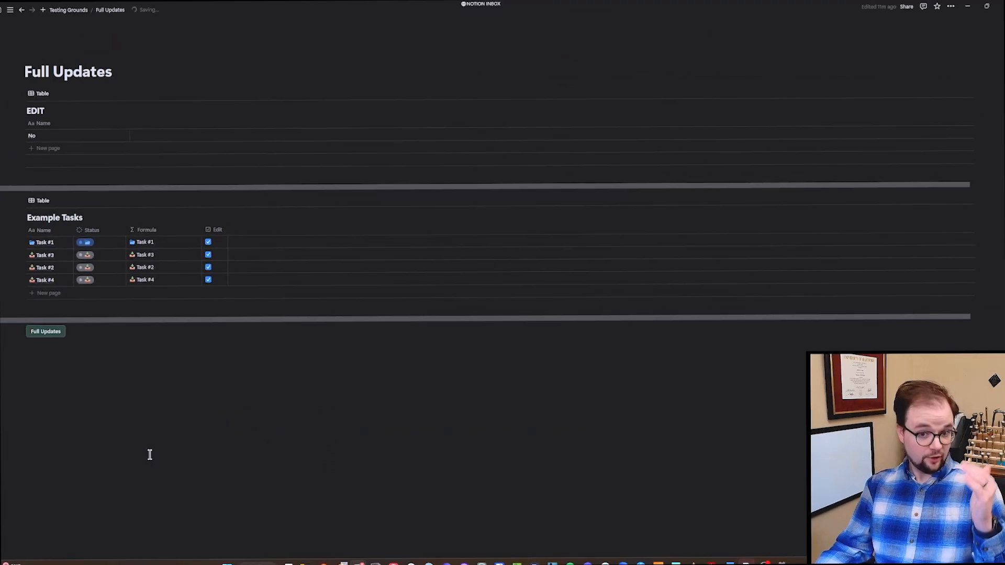